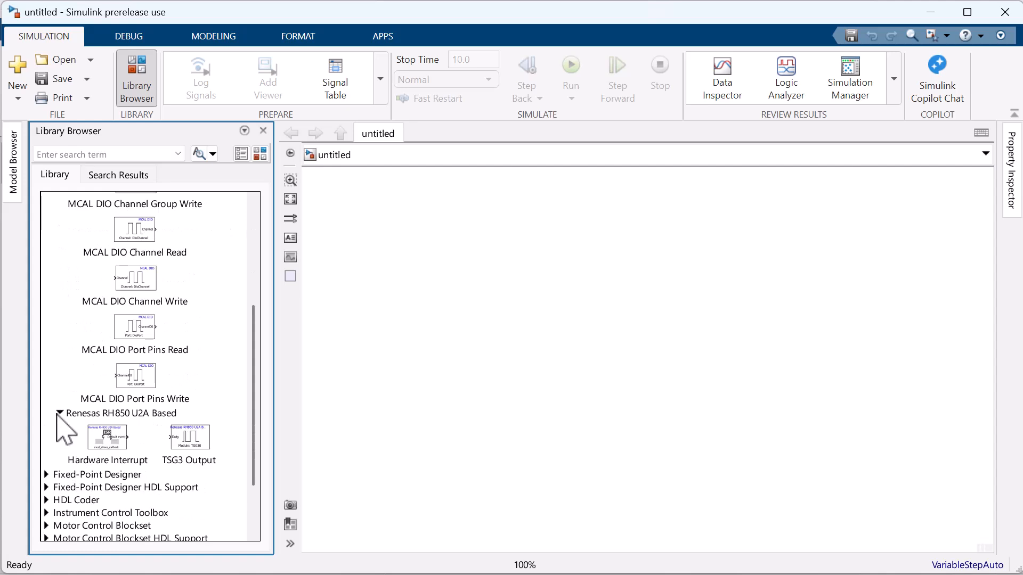
# Place the MCAL DIO Channel Write block and quick-insert a Pulse Generator wired to it.
pyautogui.scroll(4, 64, 424)
pyautogui.moveTo(114, 475); pyautogui.dragTo(602, 382)
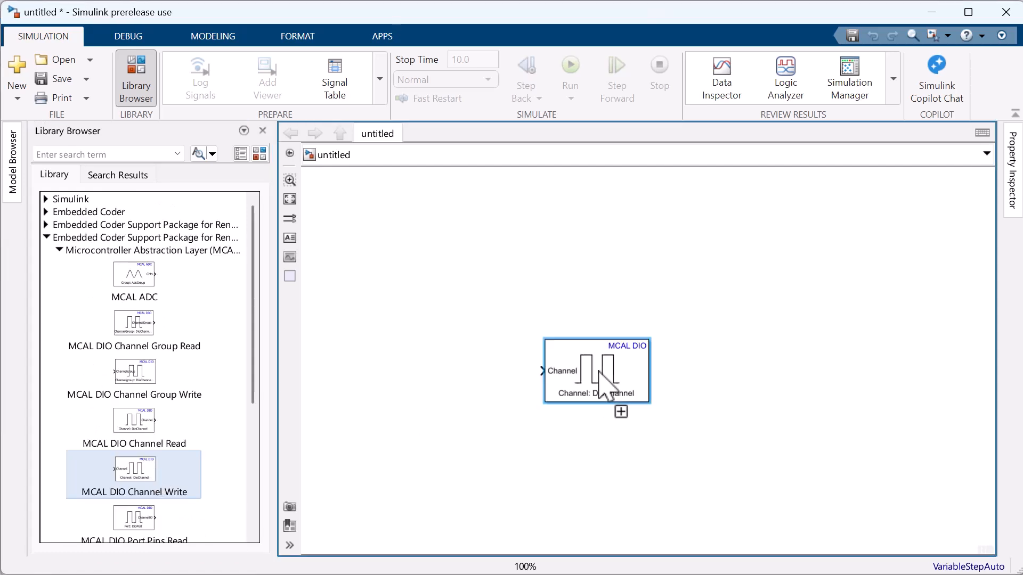
pyautogui.doubleClick(501, 365)
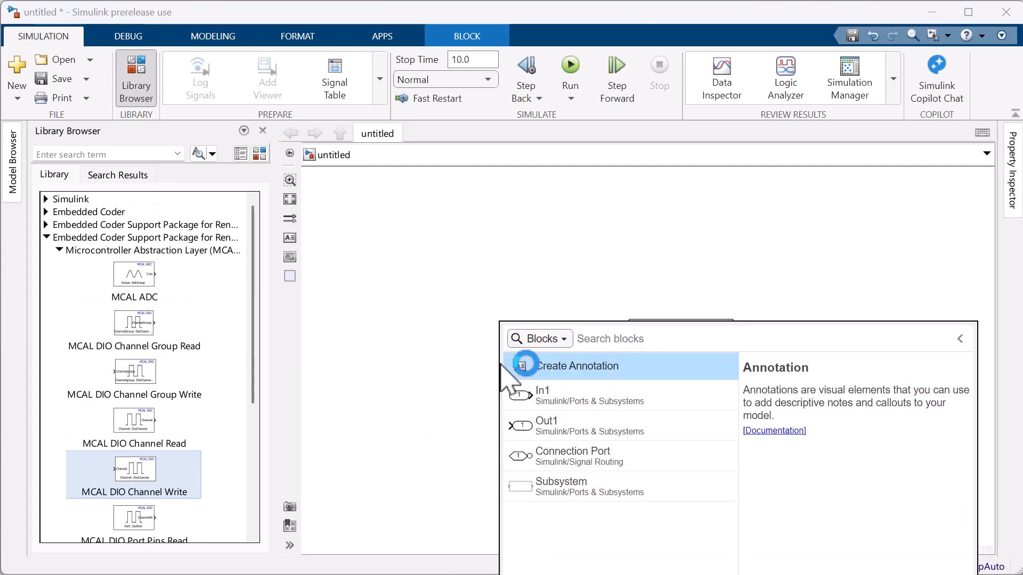
pyautogui.write('pul')
pyautogui.press('Return')
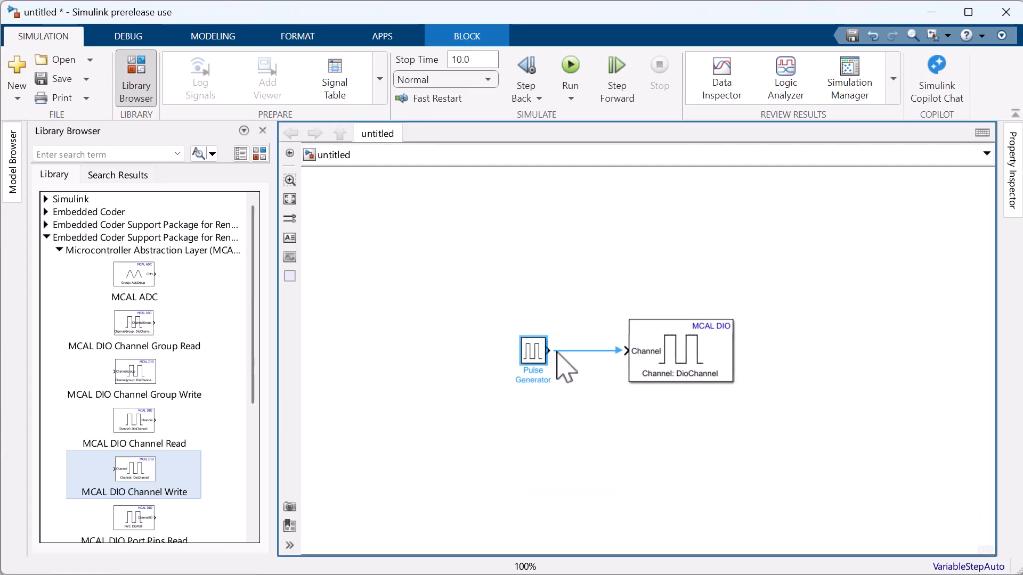
# Set the Pulse Generator to Sample based with period 2 and pulse width 1.
pyautogui.doubleClick(539, 350)
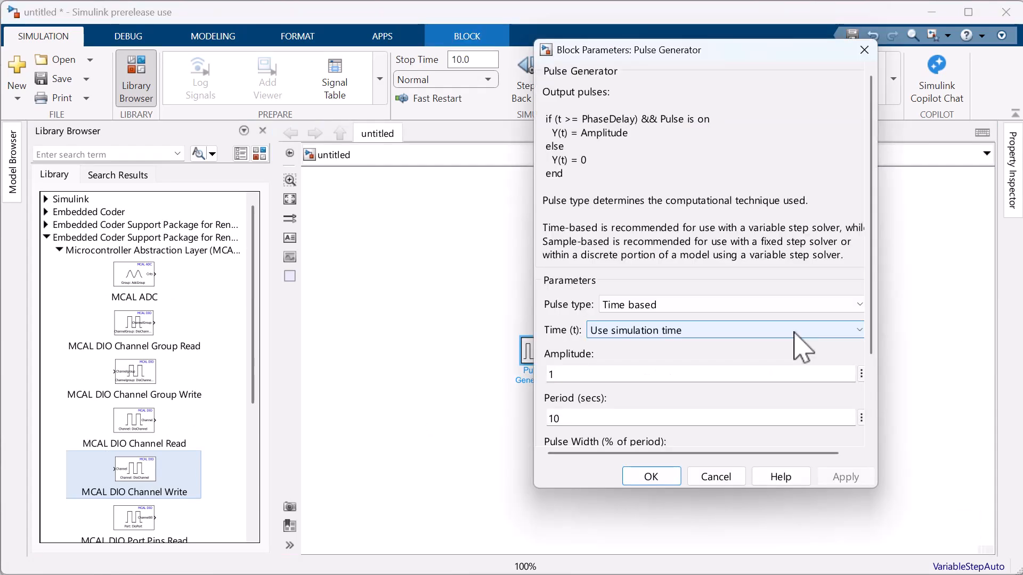
pyautogui.click(775, 311)
pyautogui.click(766, 335)
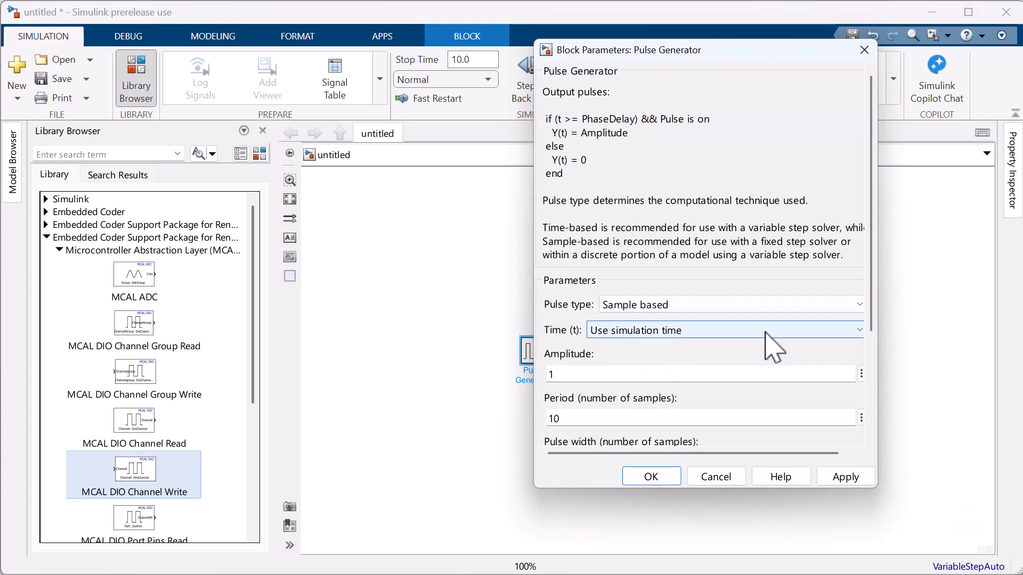
pyautogui.scroll(-3, 693, 405)
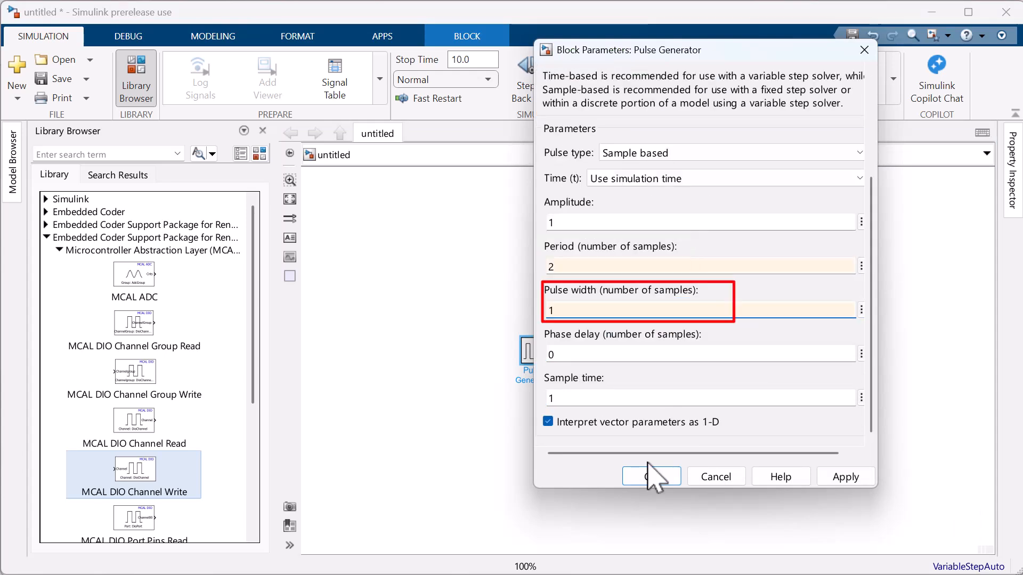
pyautogui.click(655, 478)
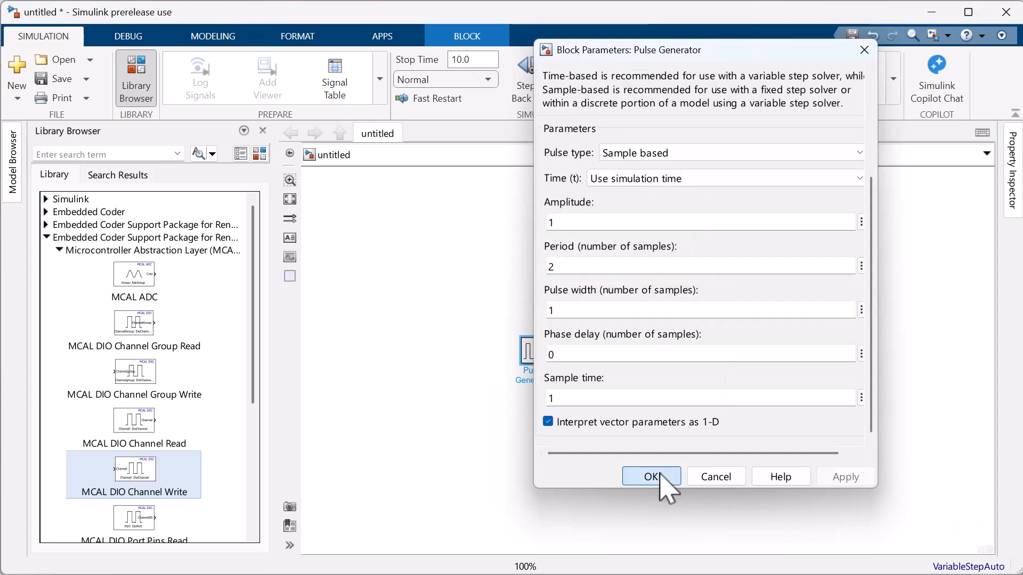
pyautogui.click(595, 429)
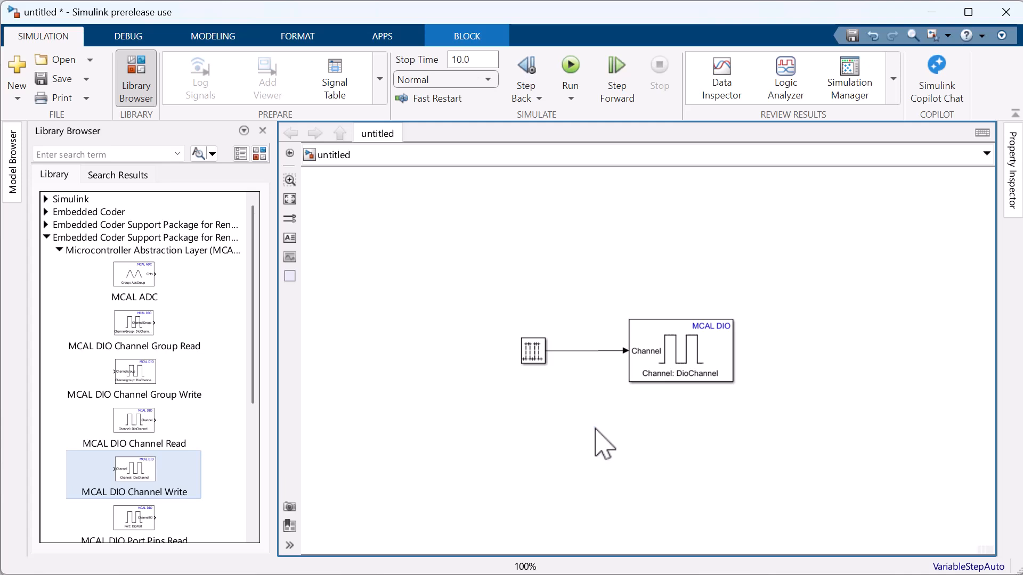
pyautogui.doubleClick(668, 350)
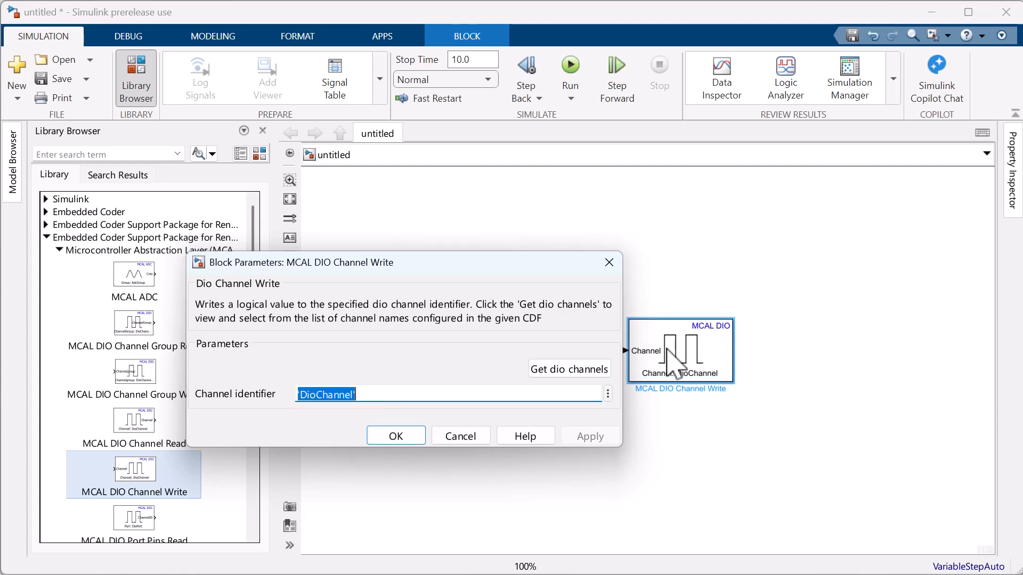
pyautogui.click(544, 371)
pyautogui.click(609, 262)
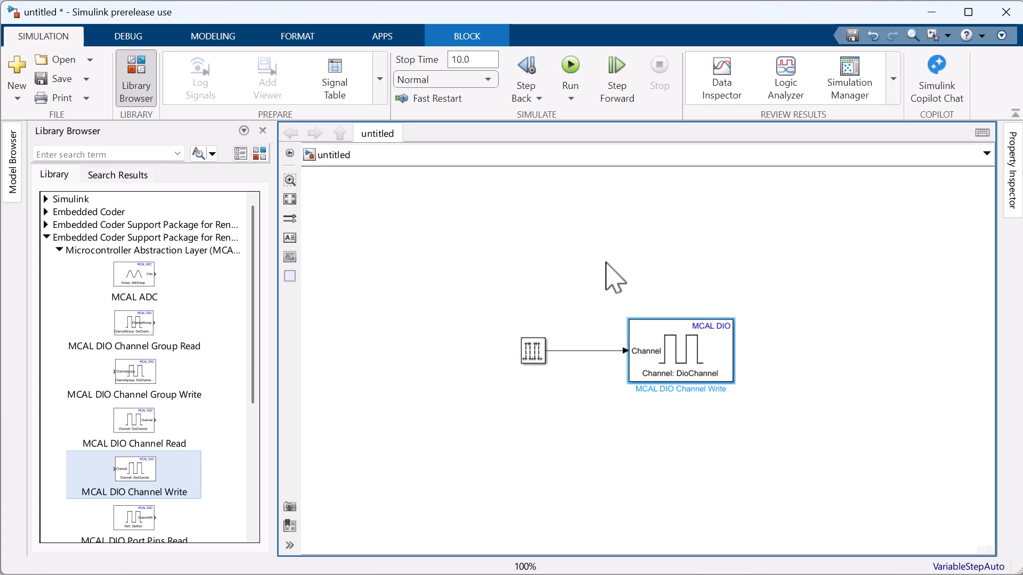
pyautogui.hotkey('ctrl', 'e')
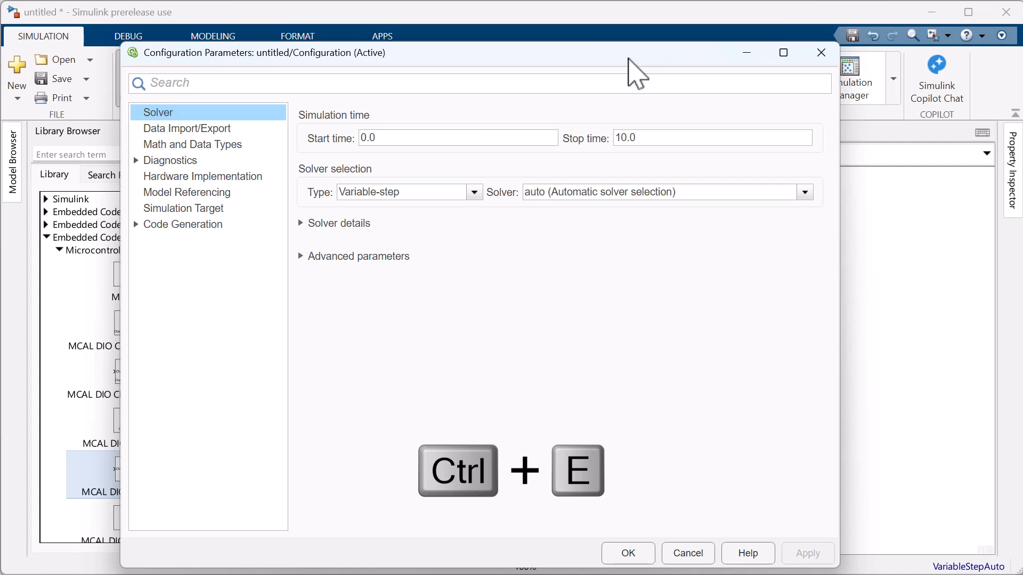
# Select Renesas RH850 U2A Based as the hardware board and start importing the default CDF.
pyautogui.click(232, 178)
pyautogui.click(815, 114)
pyautogui.click(529, 234)
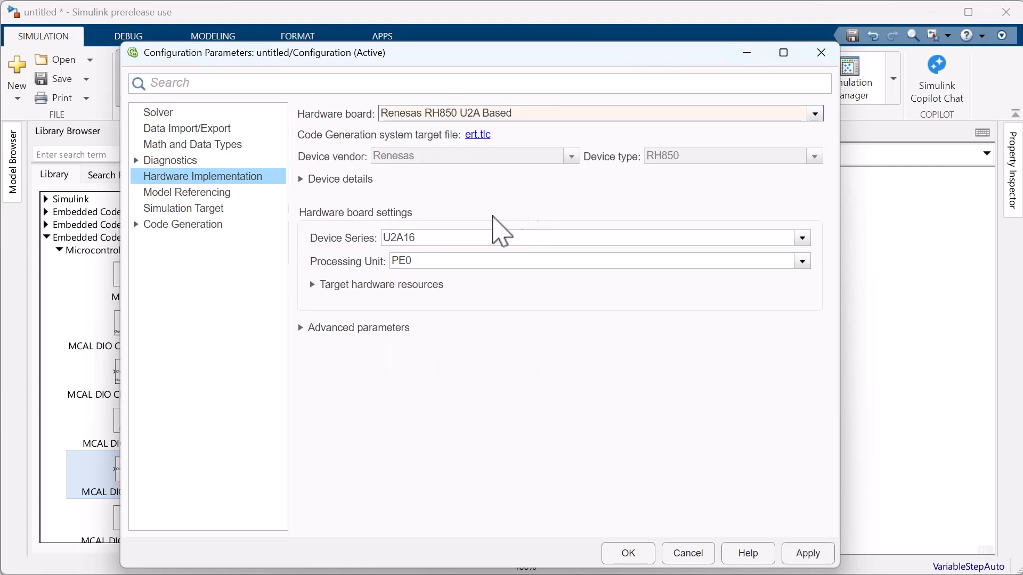
pyautogui.click(334, 286)
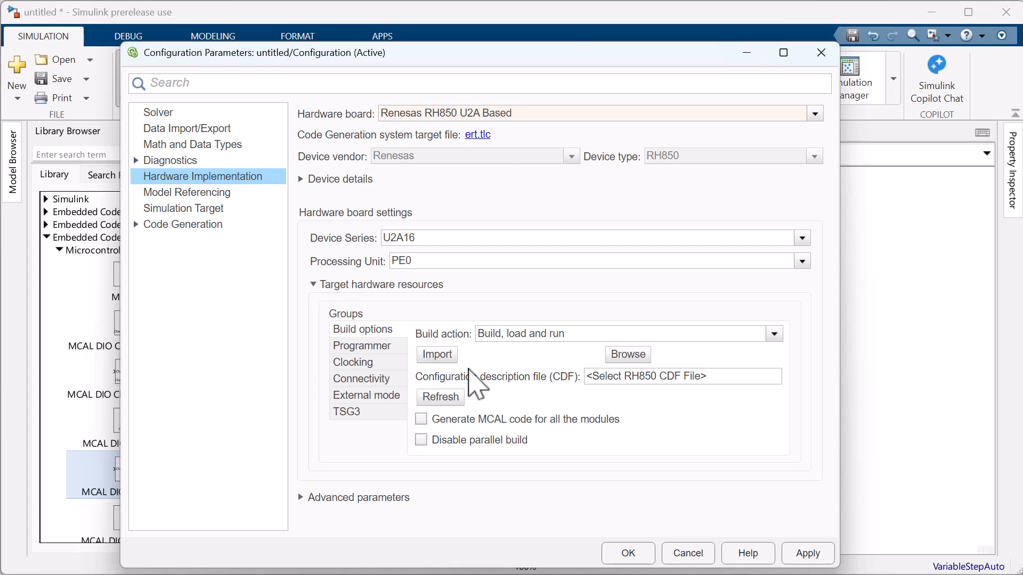
pyautogui.click(441, 357)
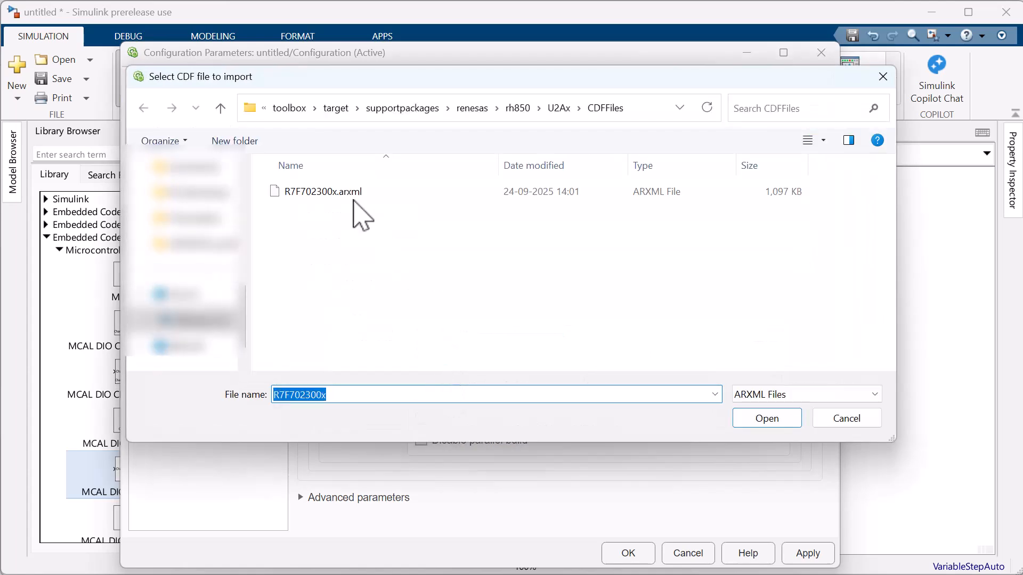
# Choose R7F702300x.arxml as the CDF file to import.
pyautogui.click(354, 197)
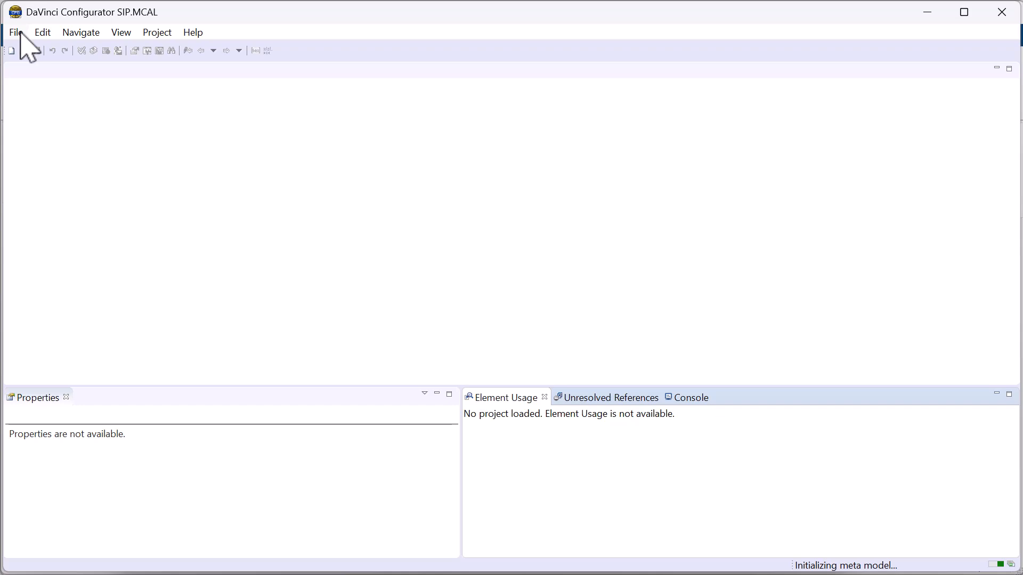
# Create a new blinky ECU project with the default project and target settings.
pyautogui.click(17, 32)
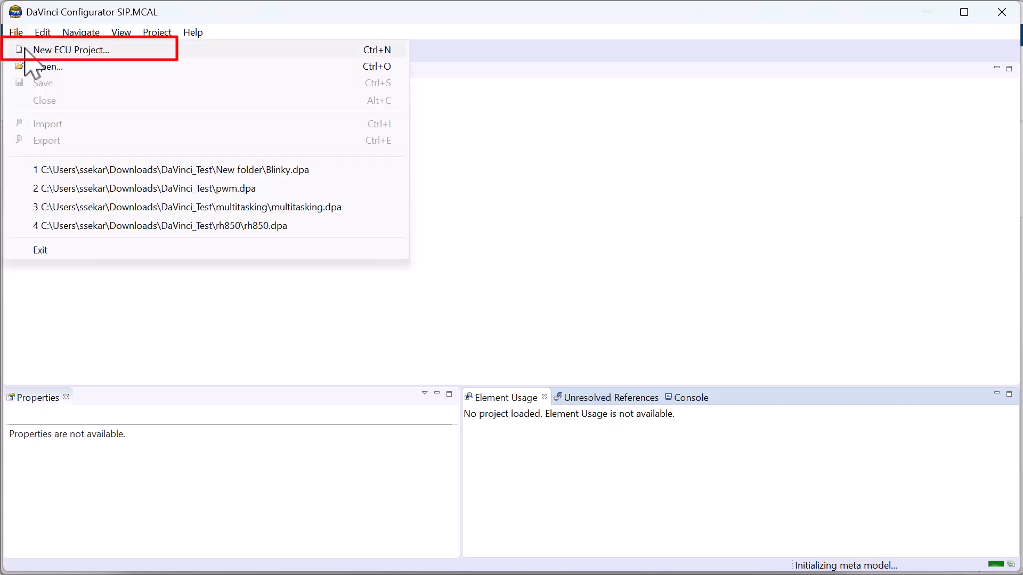
pyautogui.click(25, 49)
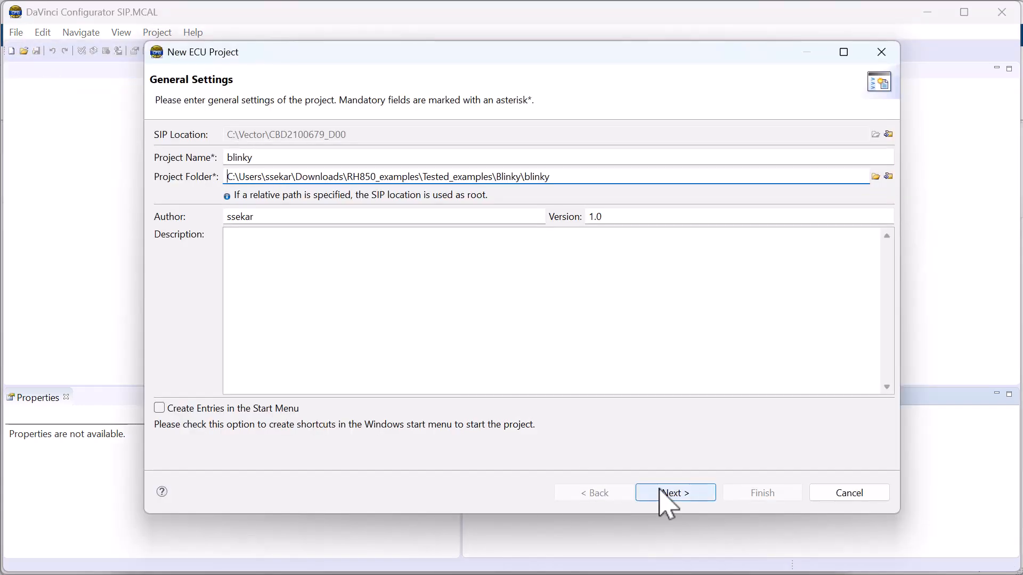
pyautogui.click(673, 493)
pyautogui.click(673, 494)
pyautogui.click(763, 494)
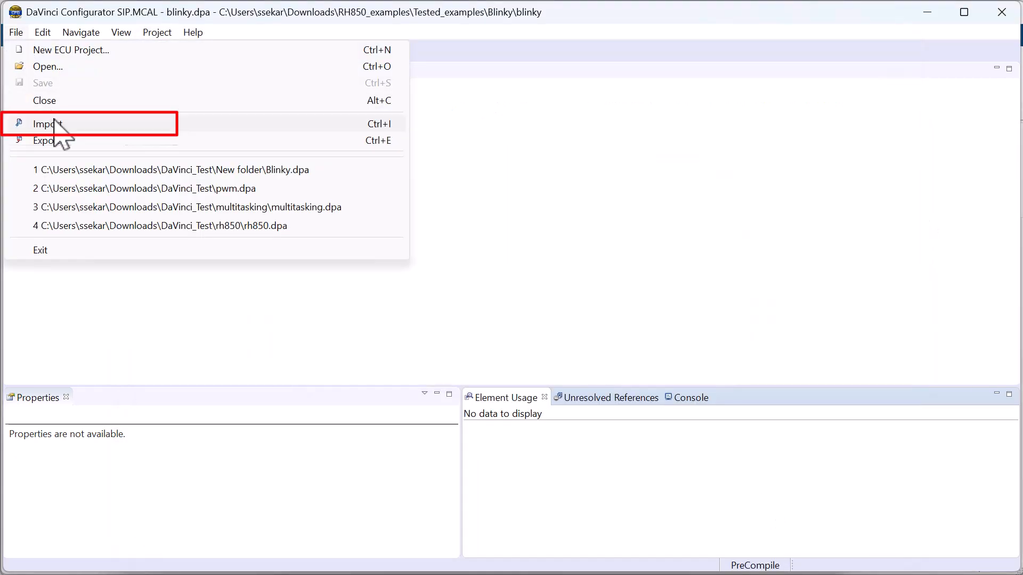
# Import the Dio, Gpt, Mcu and Port configurations from R7F702300x.arxml.
pyautogui.click(59, 125)
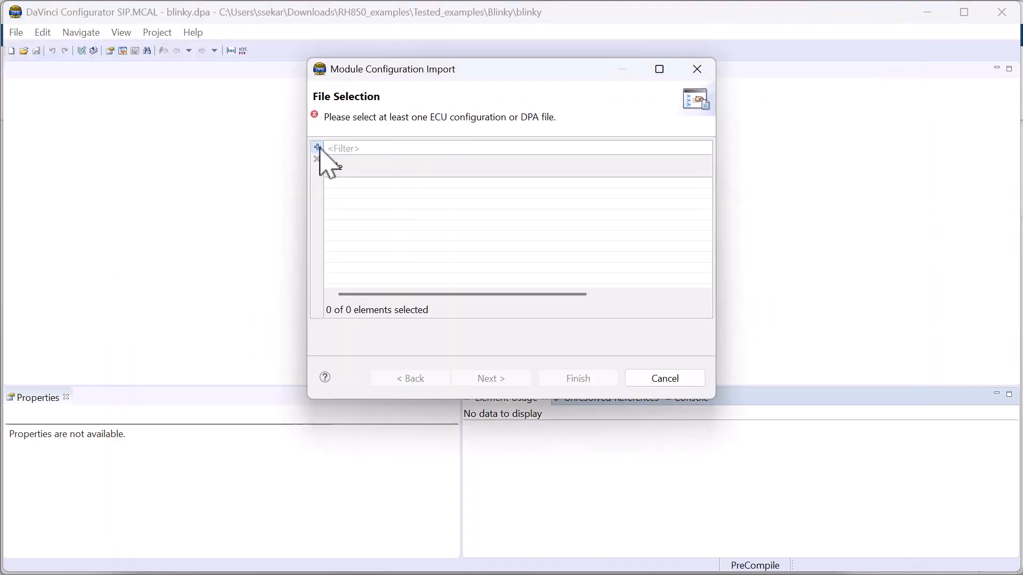
pyautogui.click(522, 378)
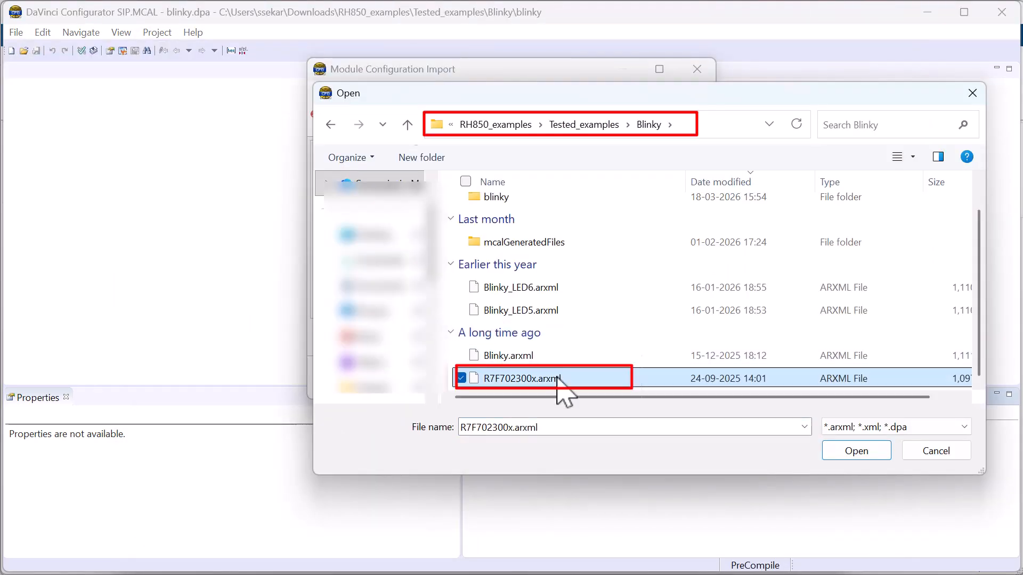
pyautogui.click(856, 451)
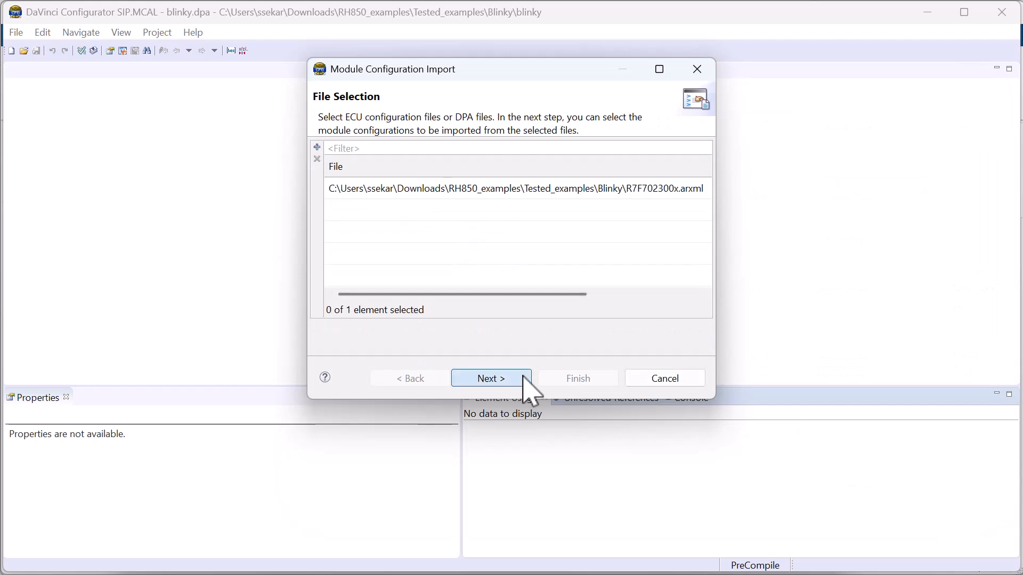
pyautogui.click(524, 377)
pyautogui.click(570, 377)
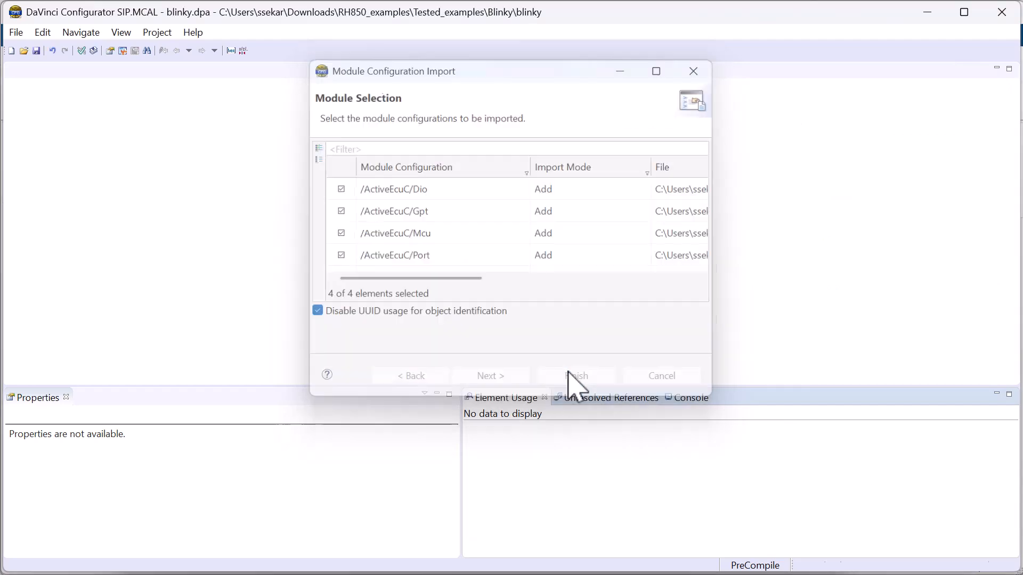
pyautogui.click(158, 33)
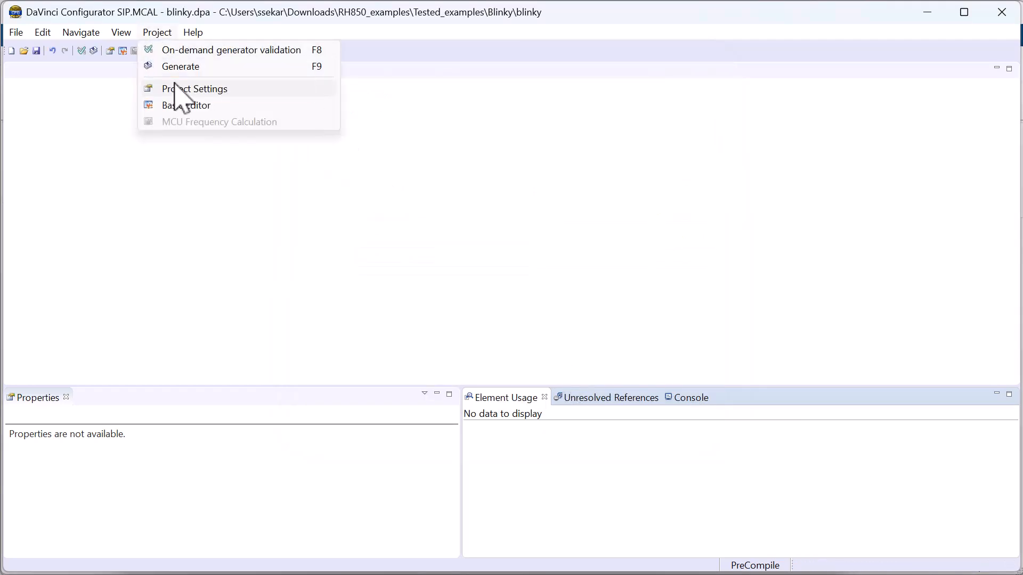
# Review the active Dio, Gpt, Mcu and Port modules in Project Settings, then switch to the Basic Editor.
pyautogui.click(176, 89)
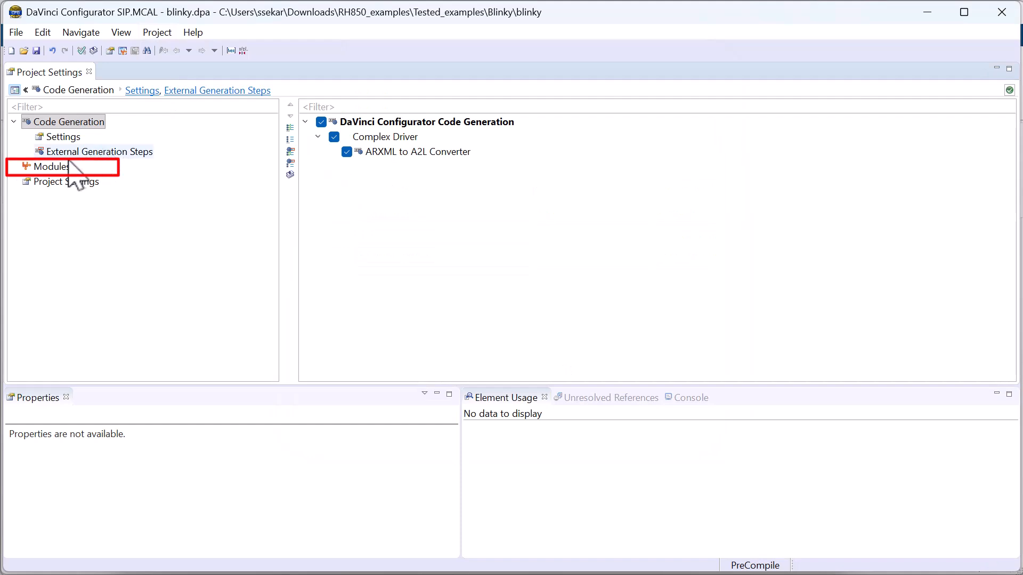
pyautogui.click(50, 167)
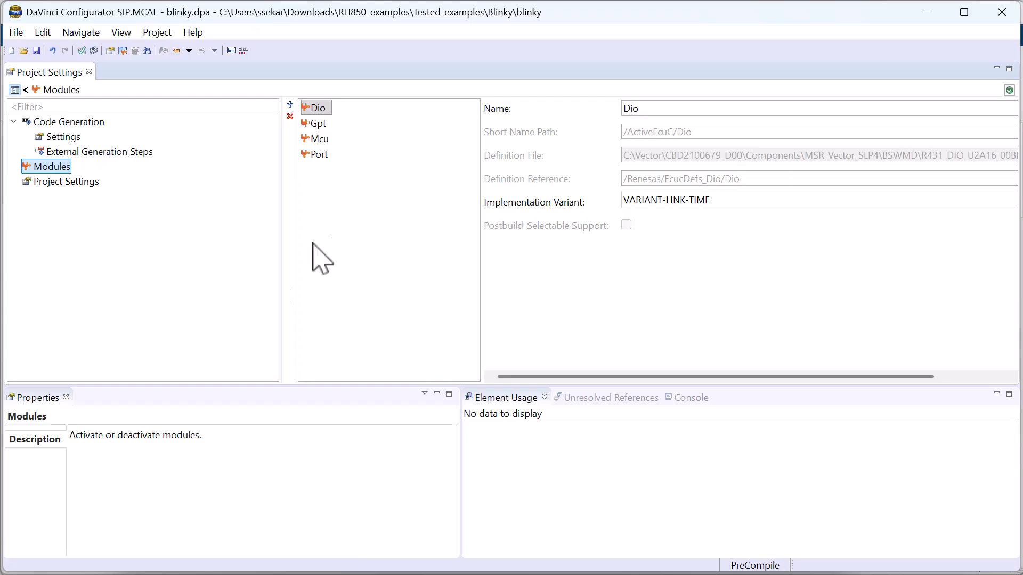
pyautogui.click(157, 32)
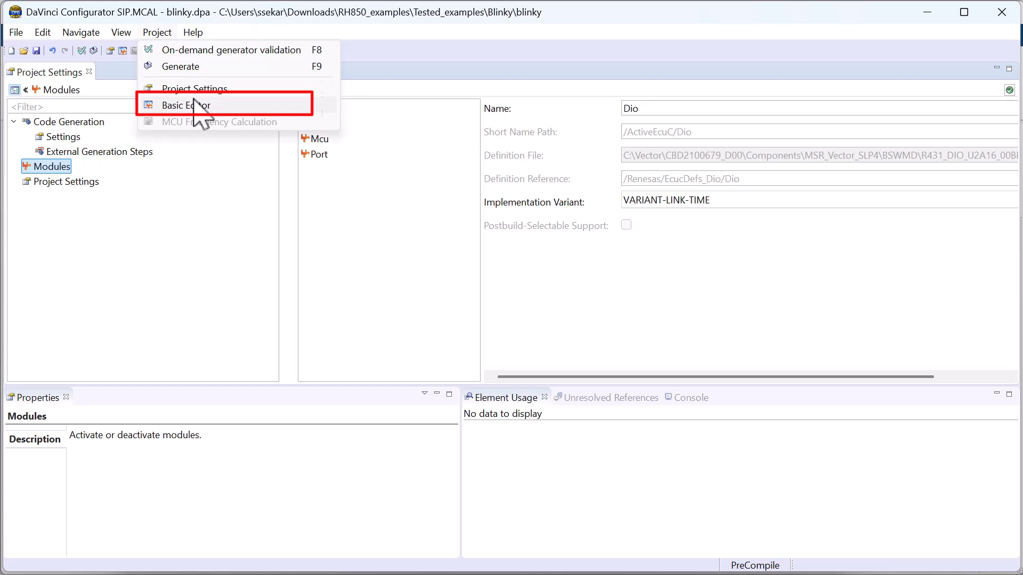
pyautogui.click(194, 105)
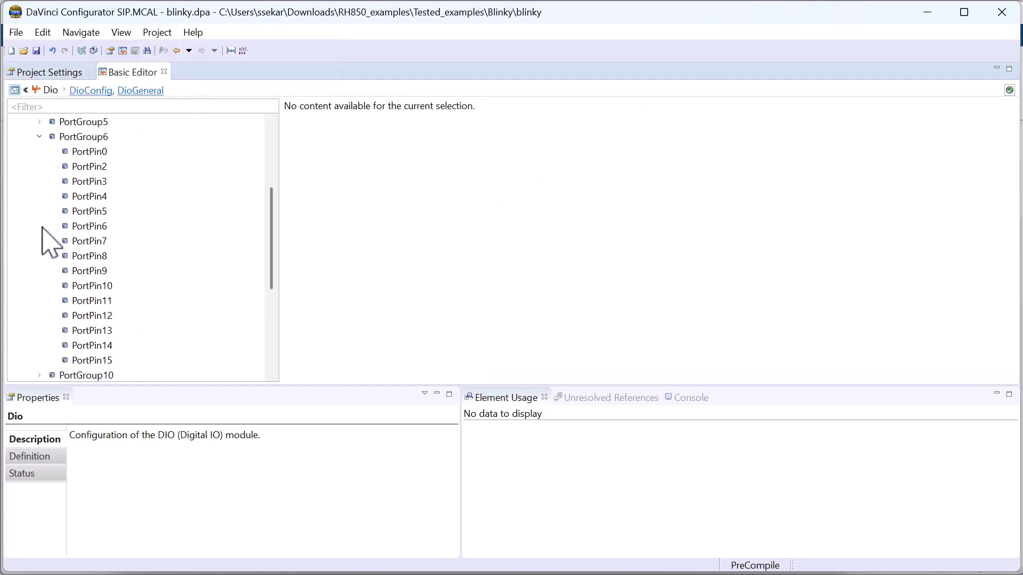
# Confirm PortPin6 of PortGroup6 keeps direction PORT_PIN_OUT and check its initial mode.
pyautogui.click(75, 227)
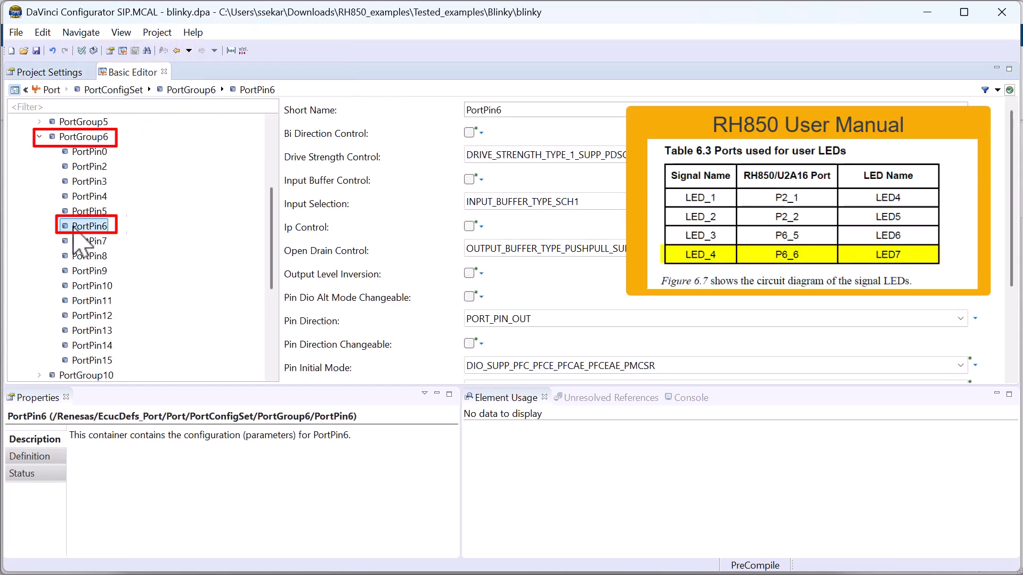
pyautogui.scroll(-1, 403, 274)
pyautogui.click(548, 262)
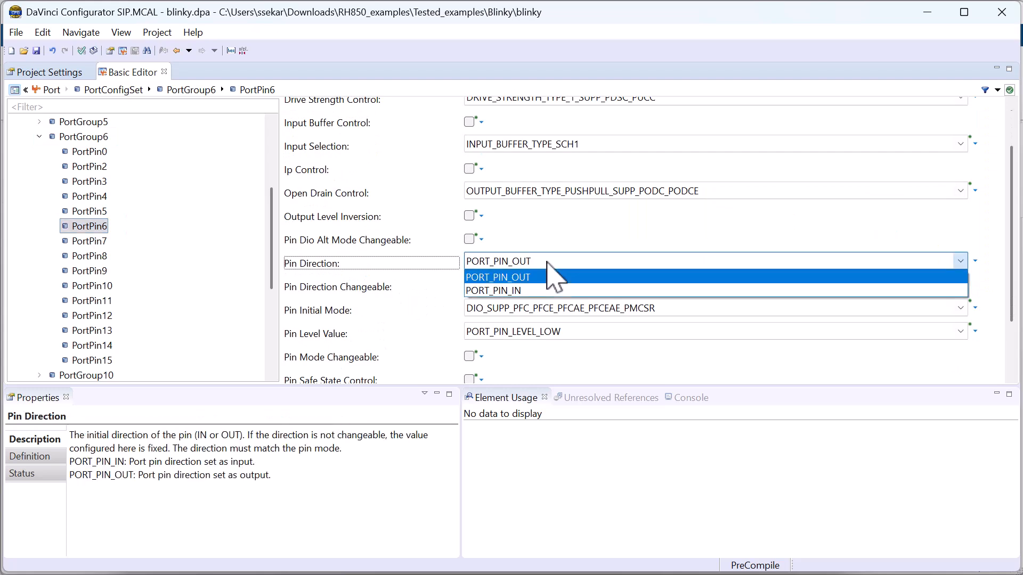
pyautogui.click(548, 261)
pyautogui.click(467, 313)
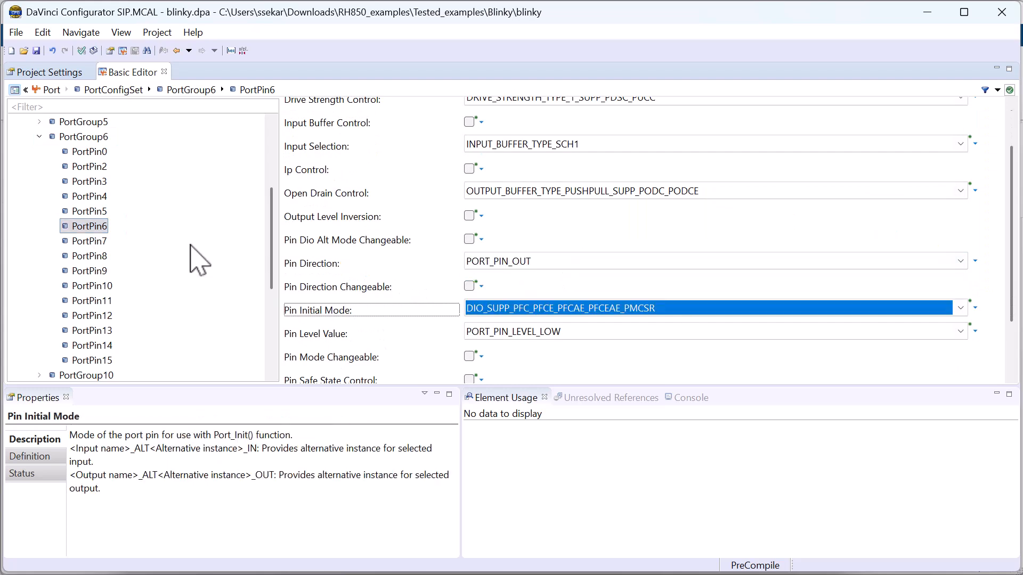
pyautogui.scroll(4, 194, 256)
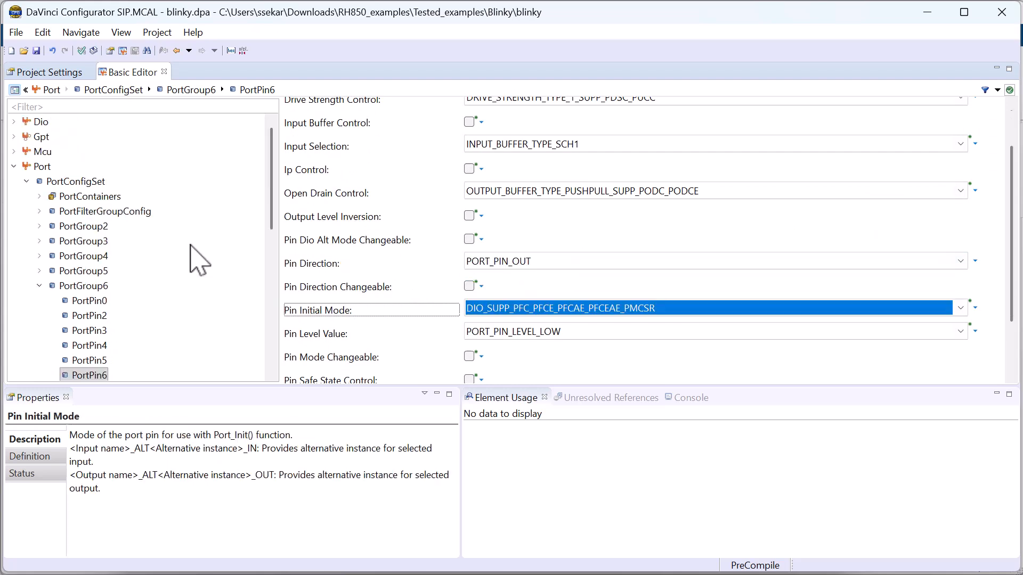
# Expand Dio > DioConfig > DioPorts and inspect DioPort's Port Name.
pyautogui.click(15, 122)
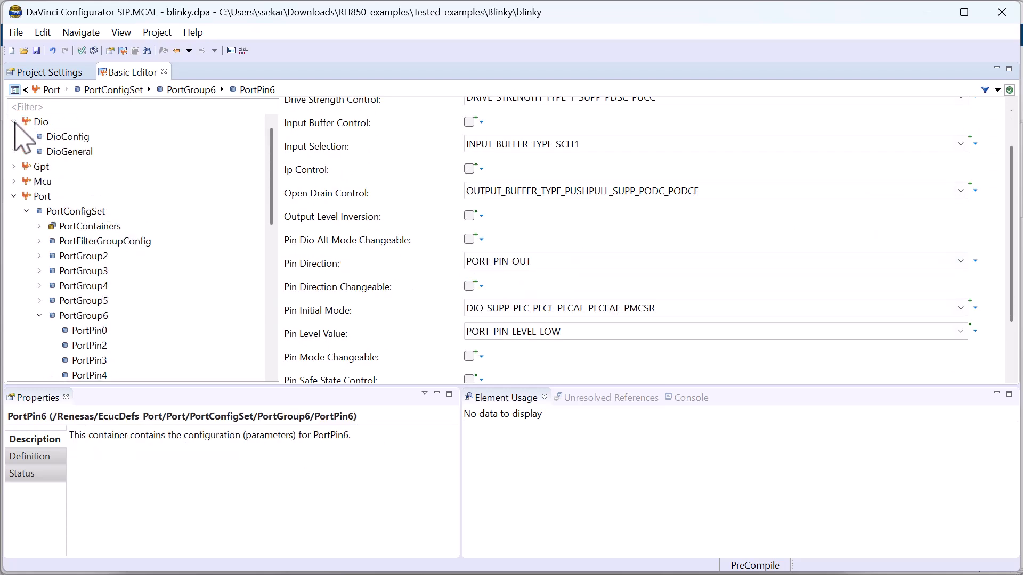
pyautogui.doubleClick(54, 137)
pyautogui.click(77, 152)
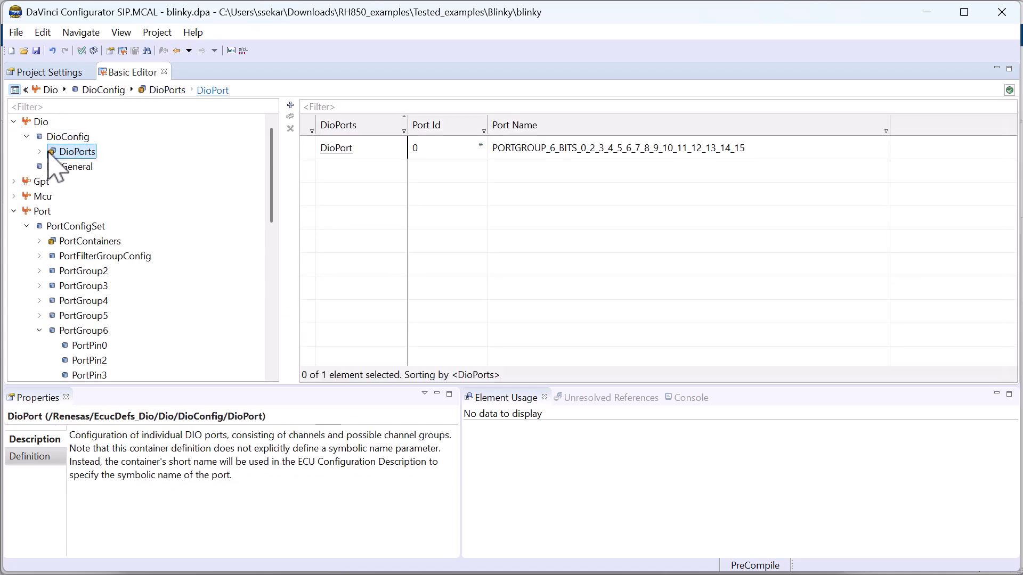
pyautogui.click(40, 152)
pyautogui.rightClick(72, 152)
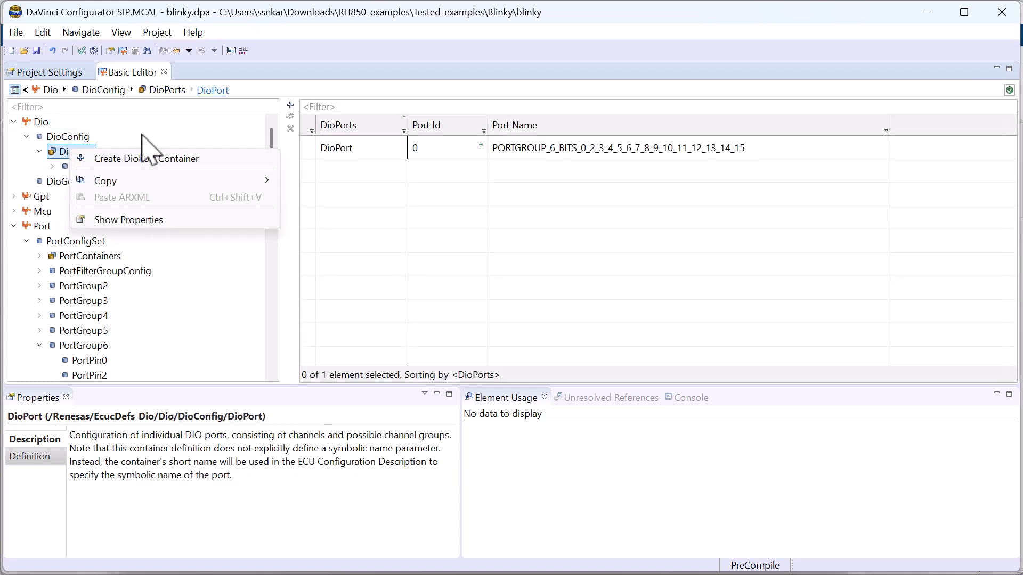
pyautogui.click(148, 146)
pyautogui.click(94, 165)
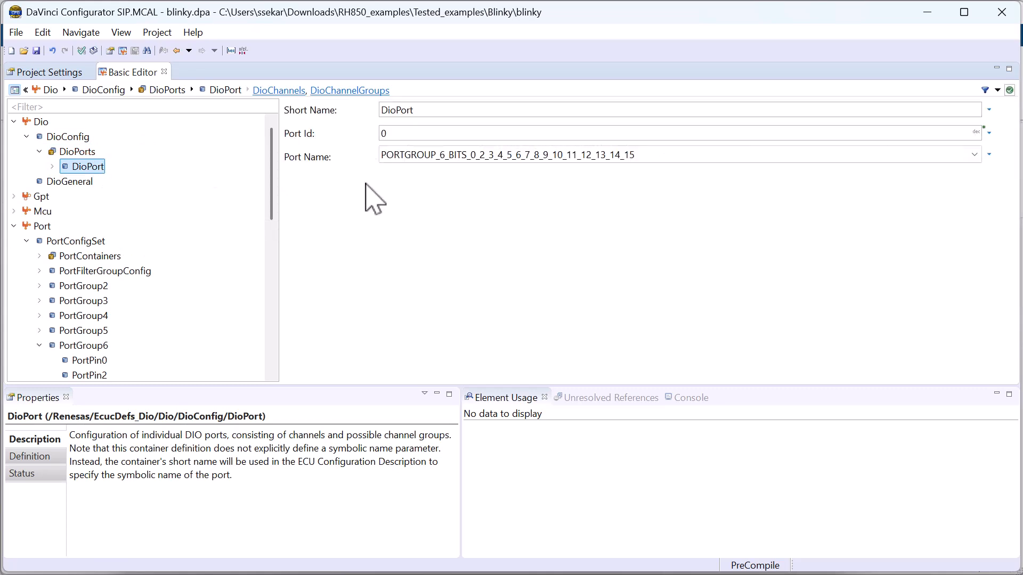
pyautogui.click(391, 156)
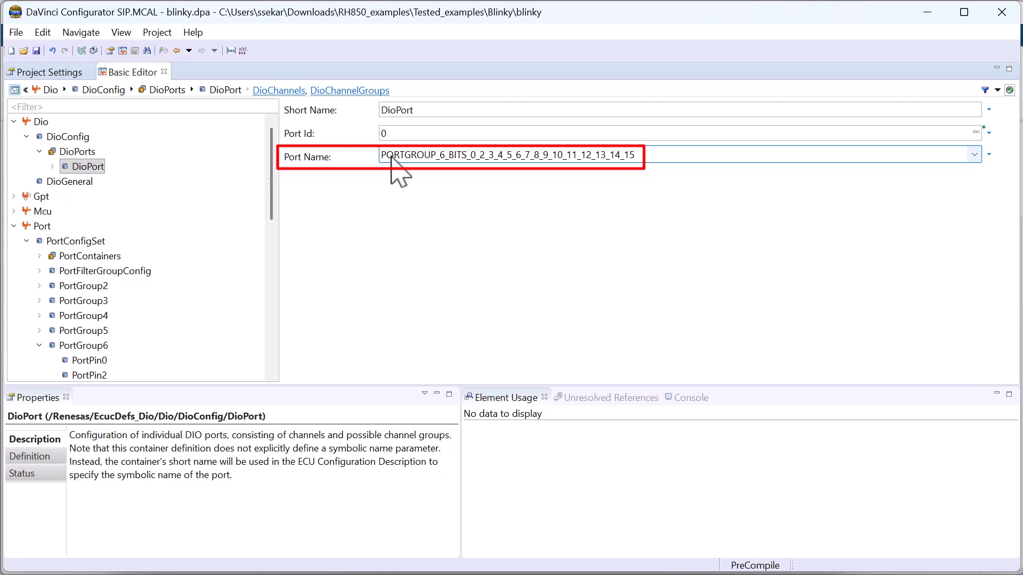
# Inspect DioChannel under DioChannels, mapped to bit position 6 with channel Id 0.
pyautogui.click(52, 166)
pyautogui.click(65, 197)
pyautogui.click(103, 195)
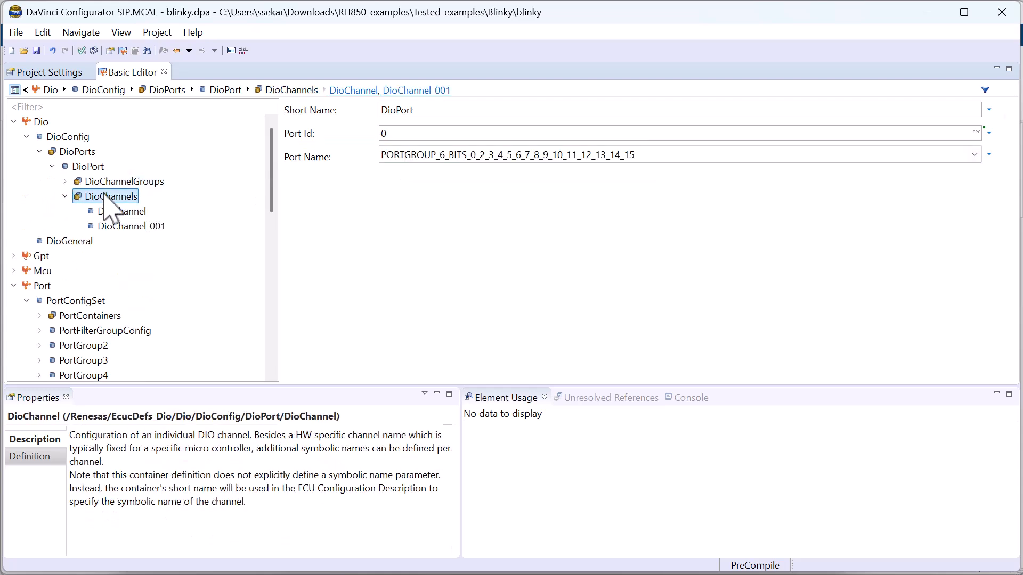
pyautogui.rightClick(110, 198)
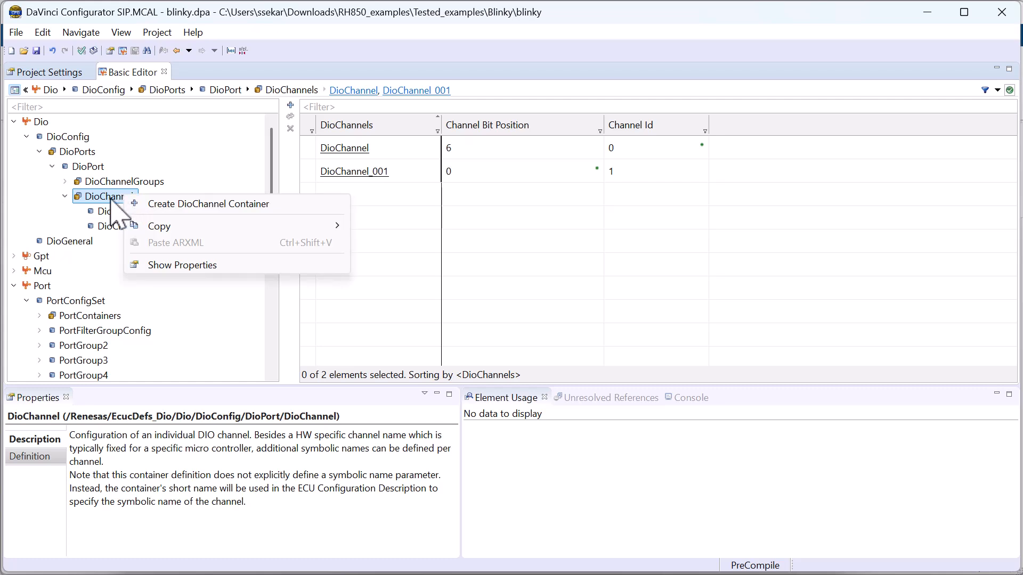
pyautogui.click(111, 199)
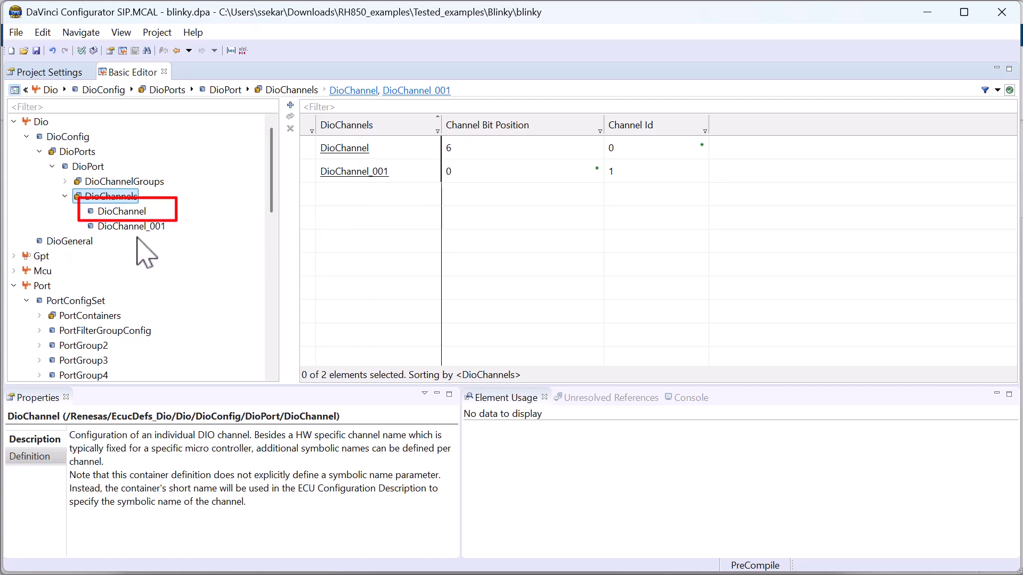
pyautogui.click(123, 211)
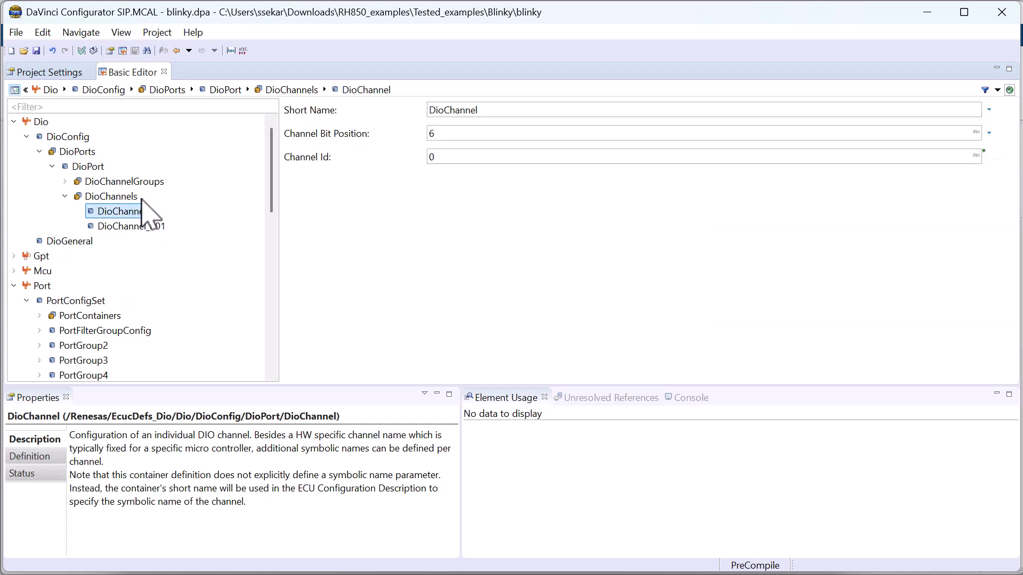
pyautogui.click(16, 31)
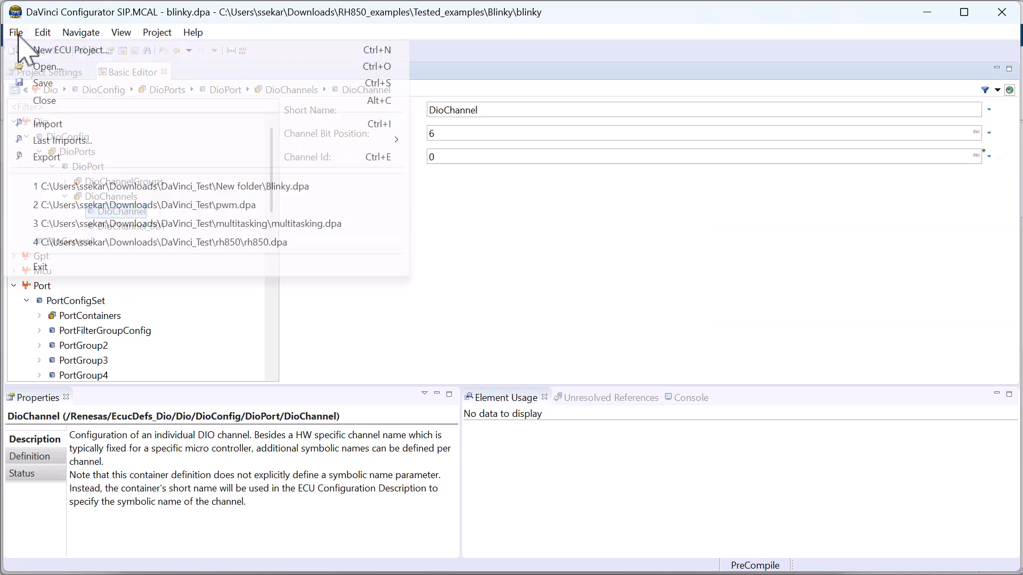
# Export the Dio, Gpt, Mcu and Port modules to Blinky_LED6.arxml.
pyautogui.click(81, 158)
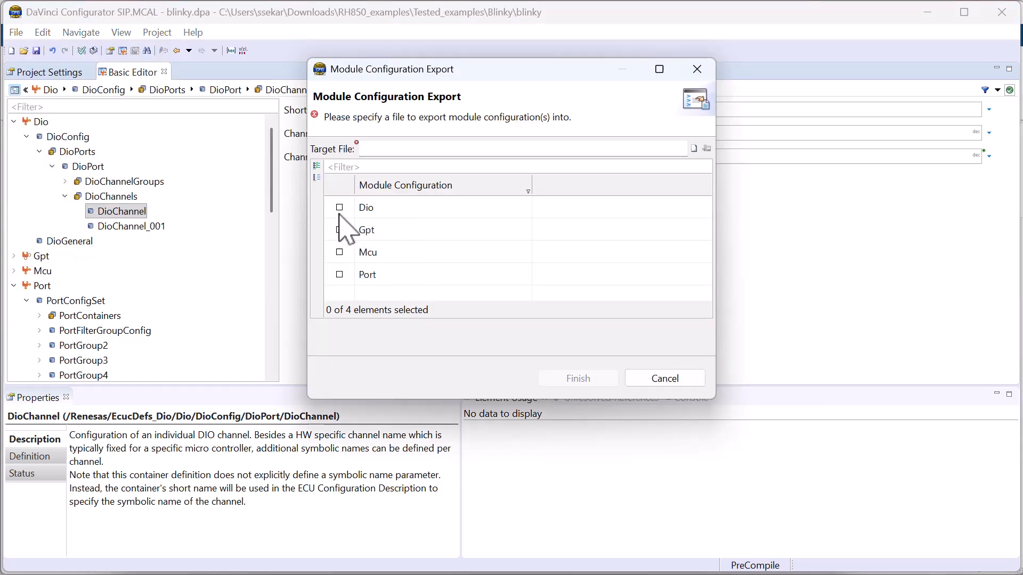
pyautogui.click(317, 167)
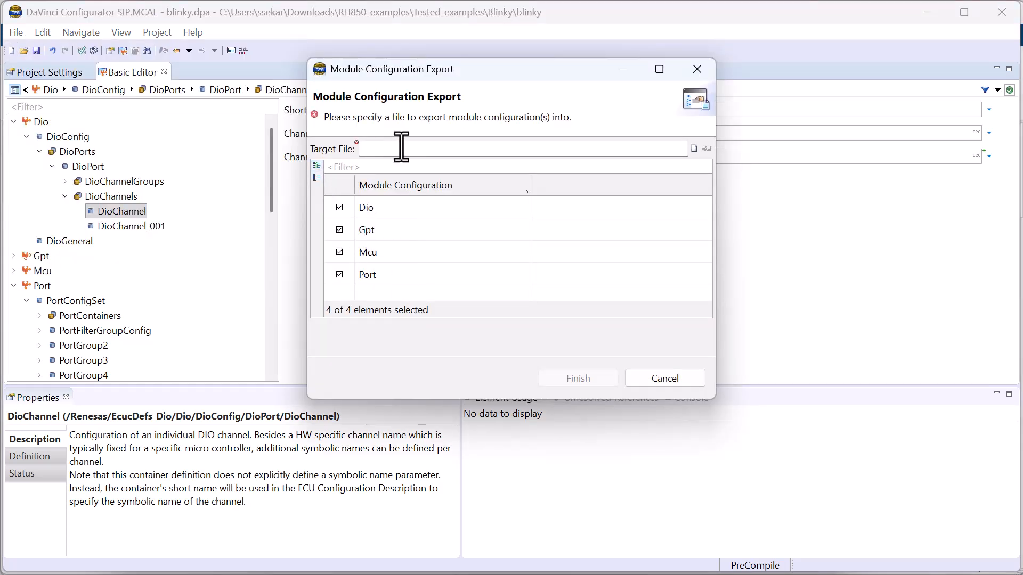
pyautogui.click(694, 149)
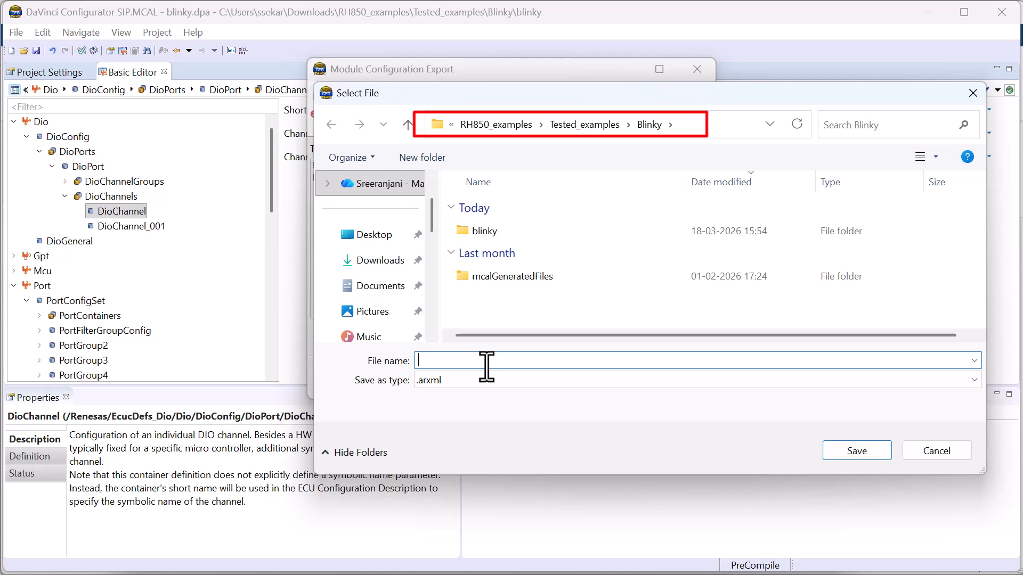
pyautogui.write('Blinky_LED6.arxml')
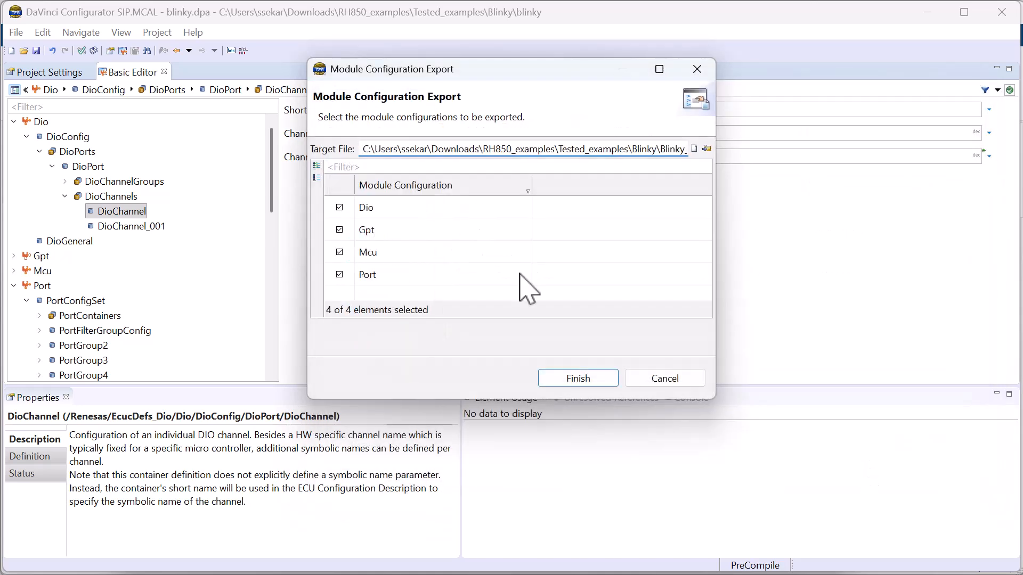
pyautogui.click(584, 372)
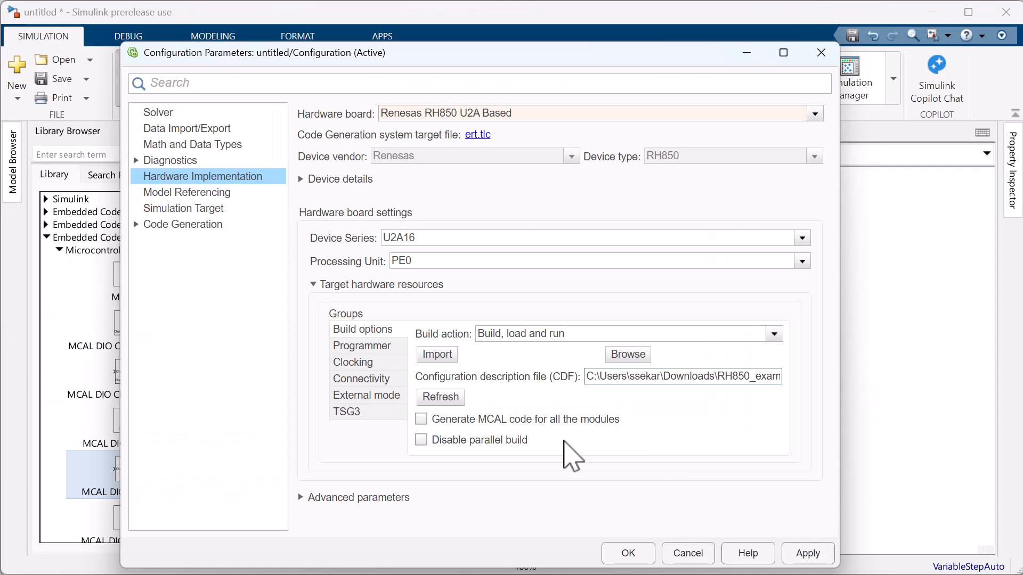
# Set the configuration description file to the exported Blinky_LED6.arxml and verify the path.
pyautogui.click(621, 354)
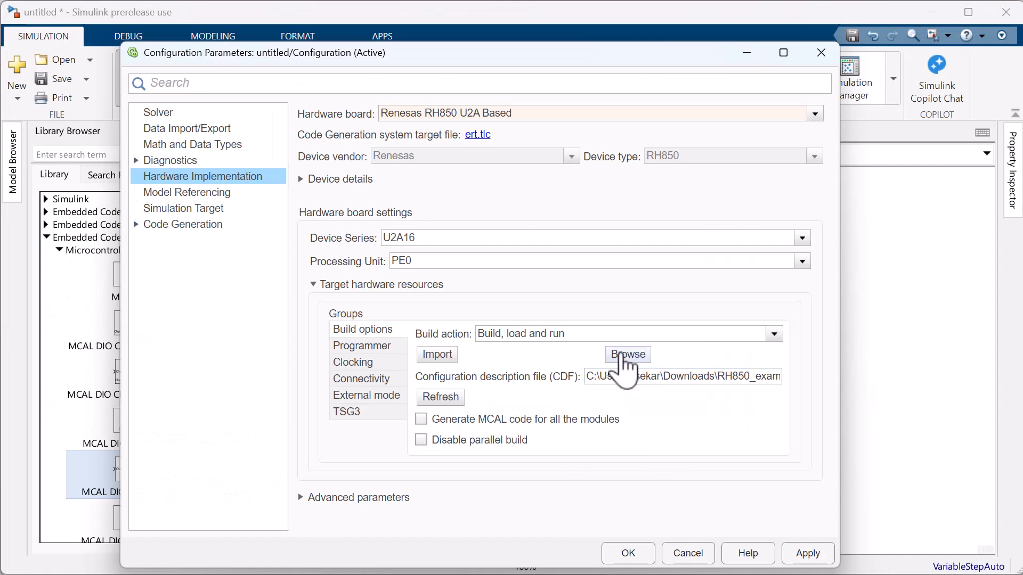
pyautogui.click(355, 214)
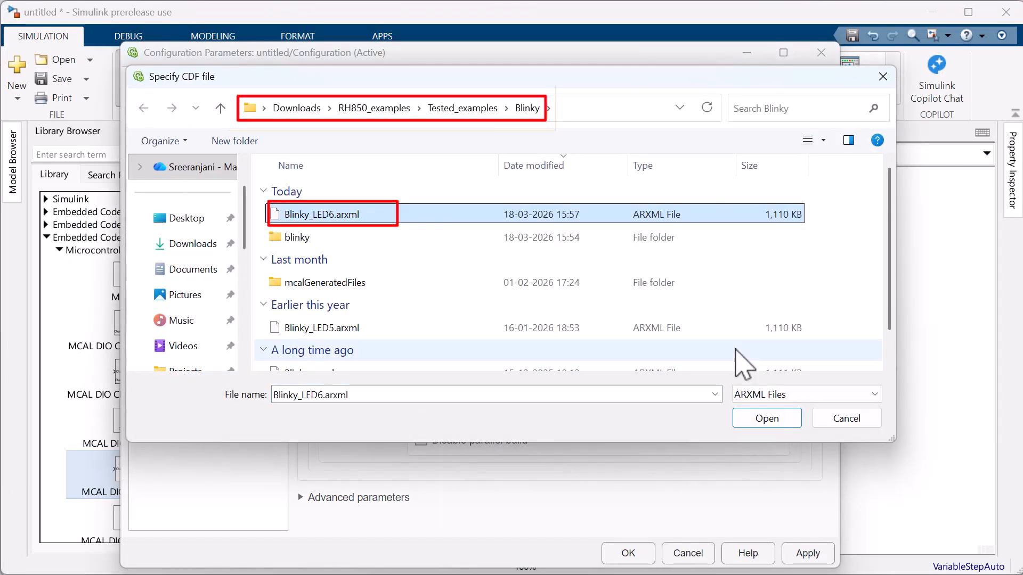
pyautogui.click(767, 419)
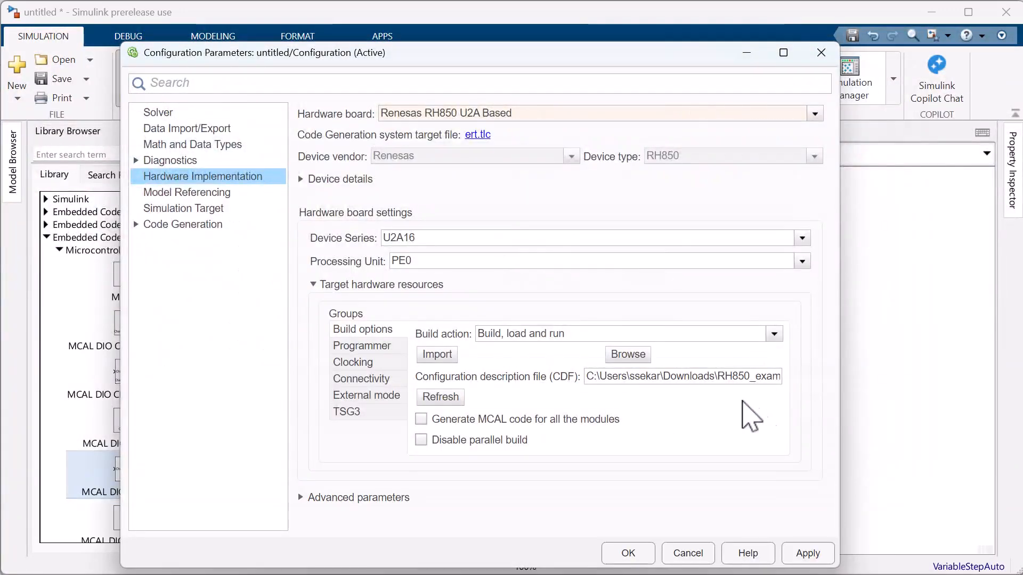
pyautogui.tripleClick(748, 376)
pyautogui.click(759, 376)
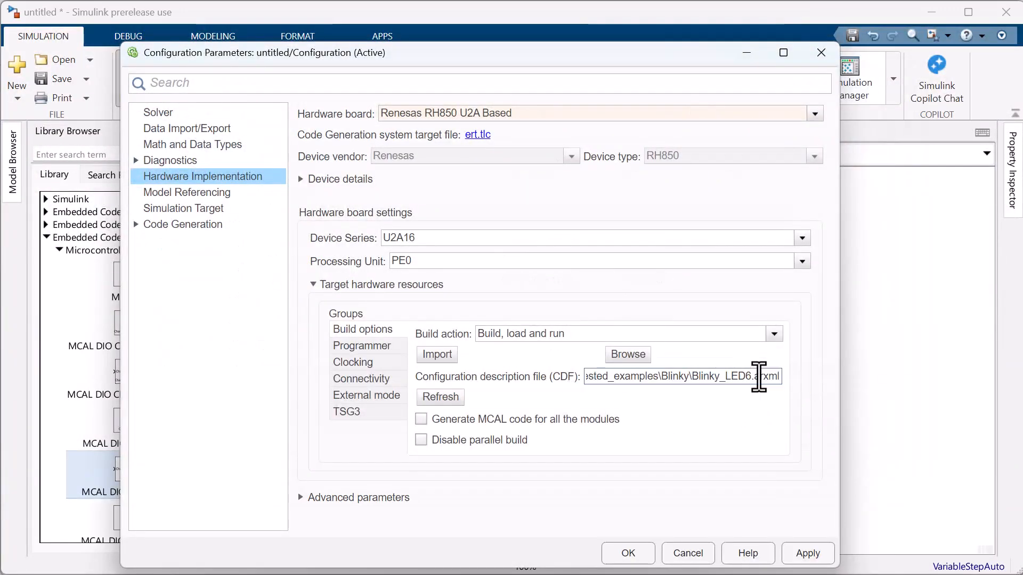
pyautogui.tripleClick(759, 377)
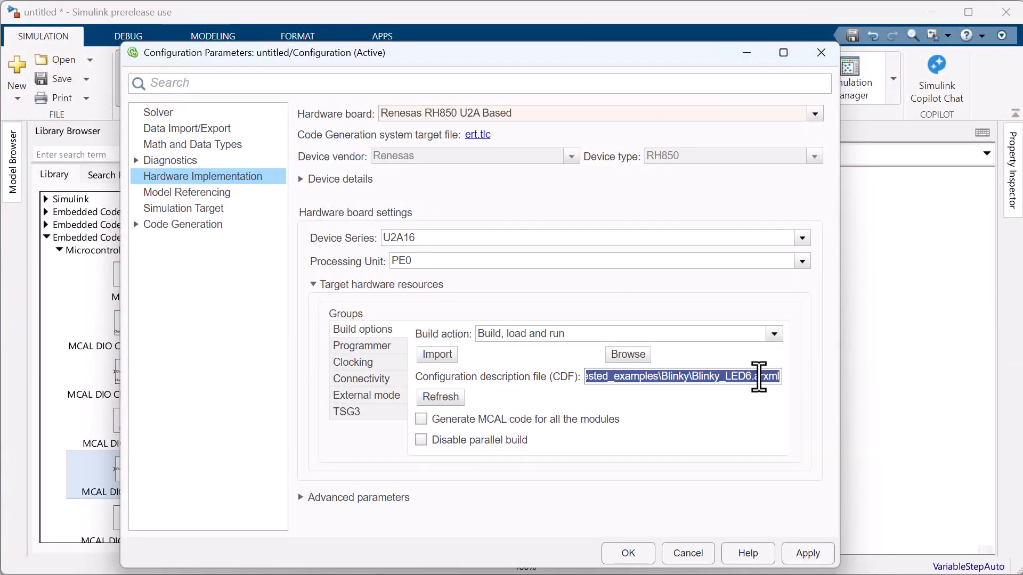
pyautogui.click(739, 410)
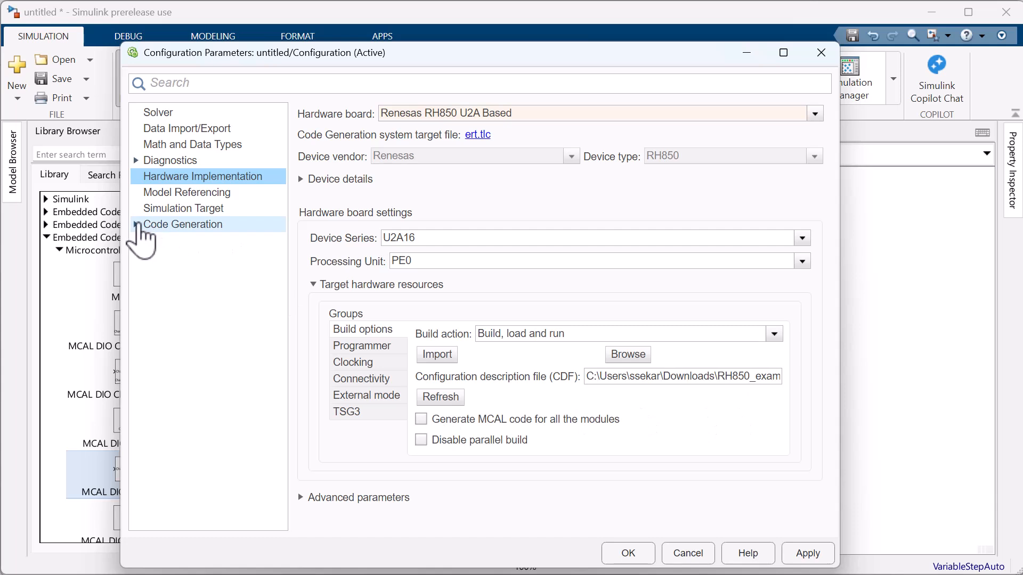
# Enable the code generation report with auto-open plus code-to-model and model-to-code tracing.
pyautogui.click(137, 224)
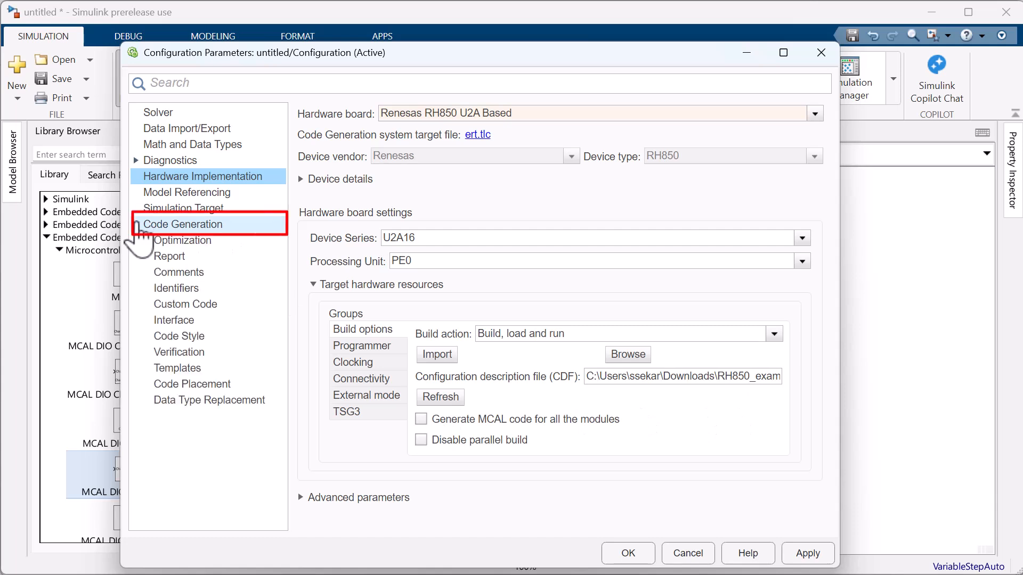
pyautogui.click(178, 257)
pyautogui.click(303, 115)
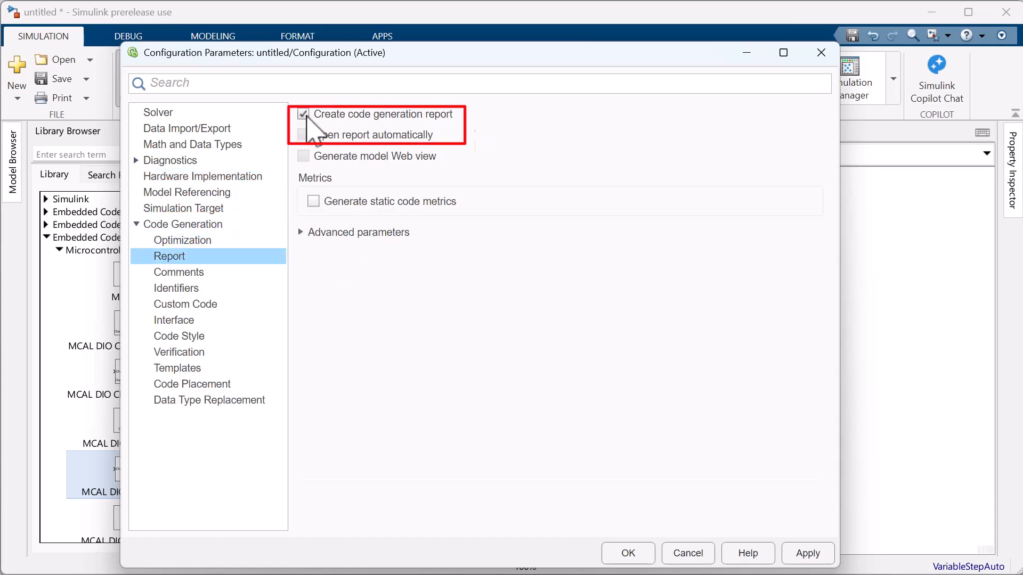
pyautogui.click(306, 134)
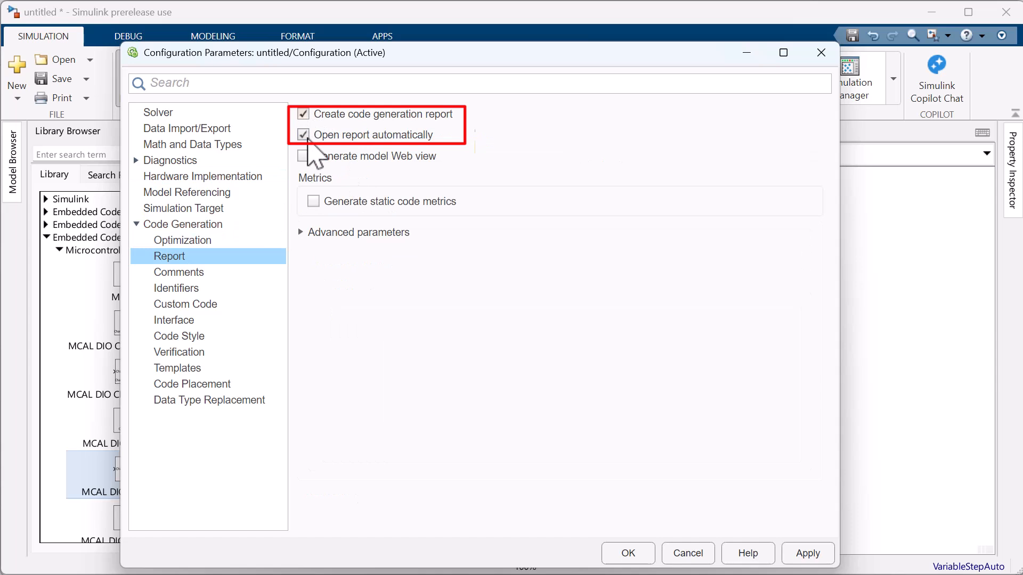
pyautogui.click(304, 234)
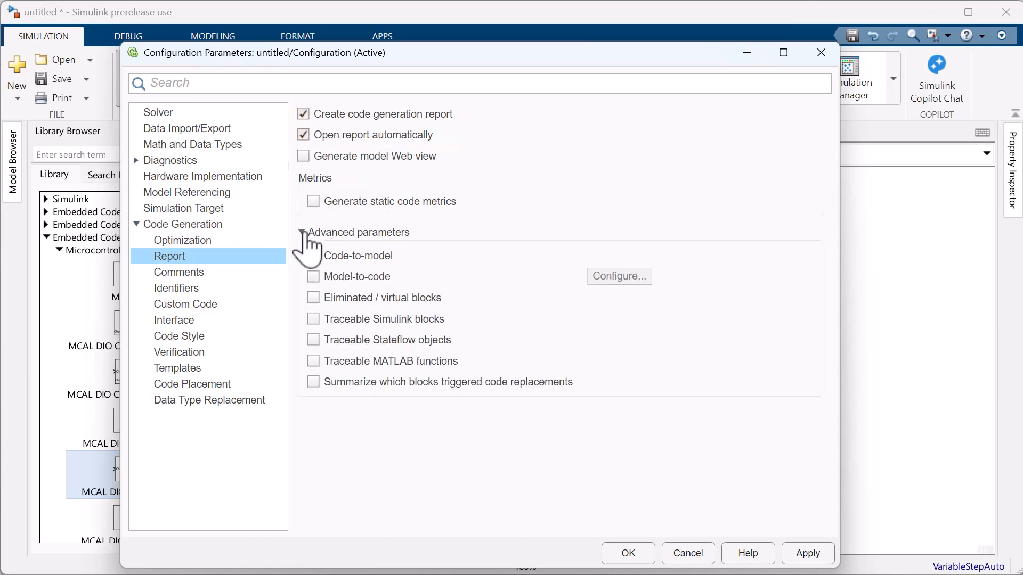
pyautogui.click(313, 256)
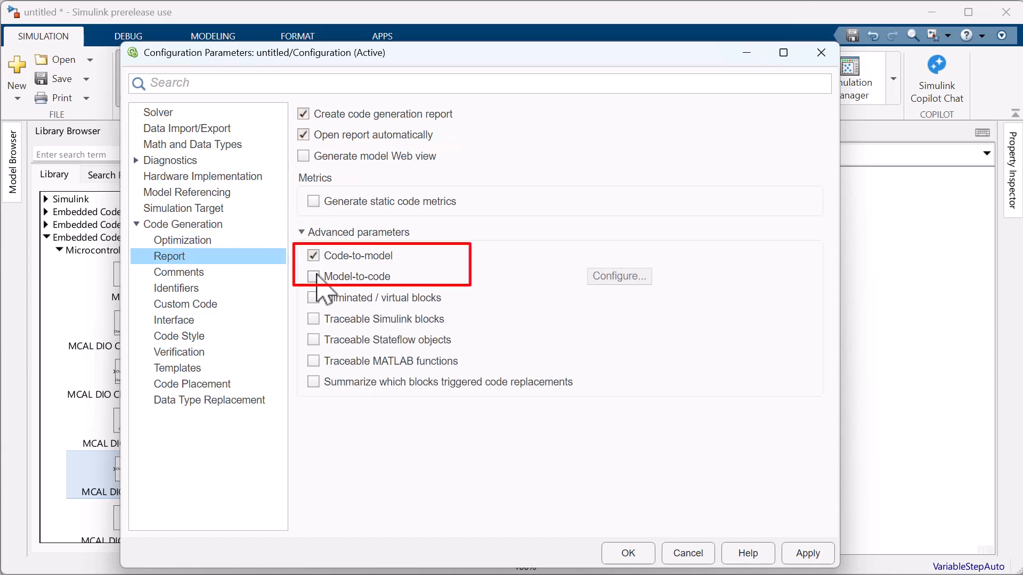
pyautogui.click(315, 277)
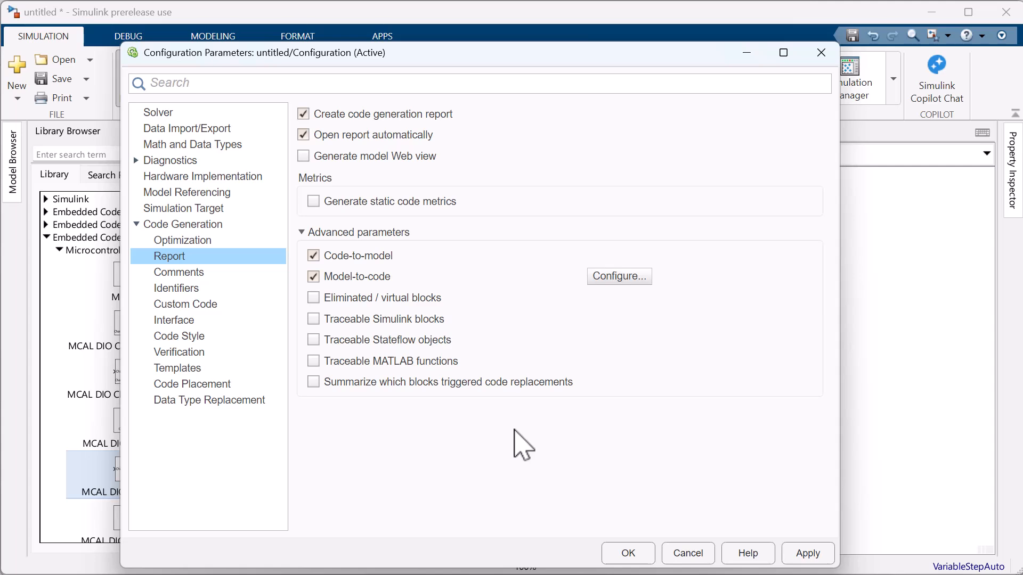
pyautogui.click(634, 552)
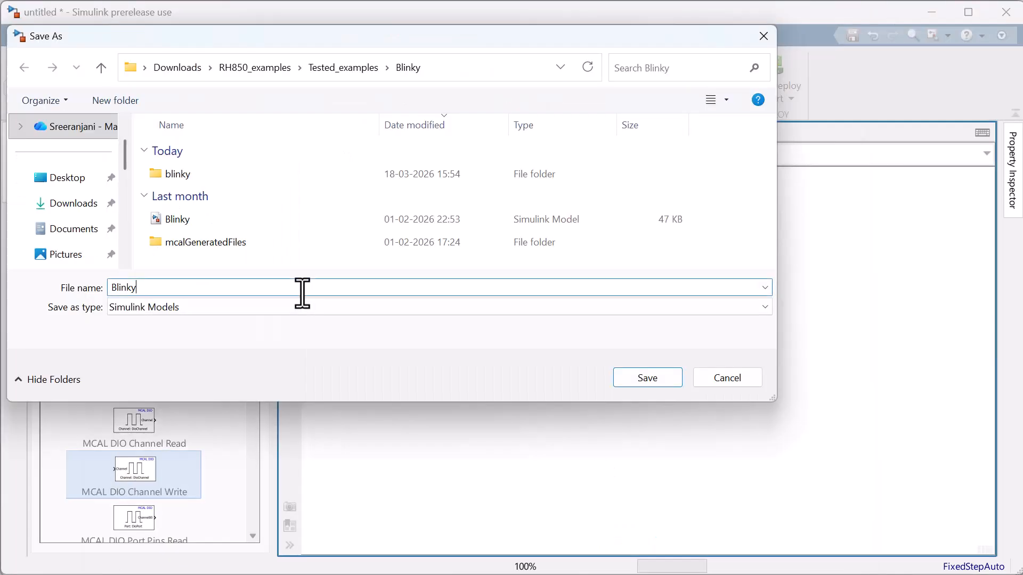
# Name the file LED6_Blinky and save the model.
pyautogui.write('LED6_Blinky')
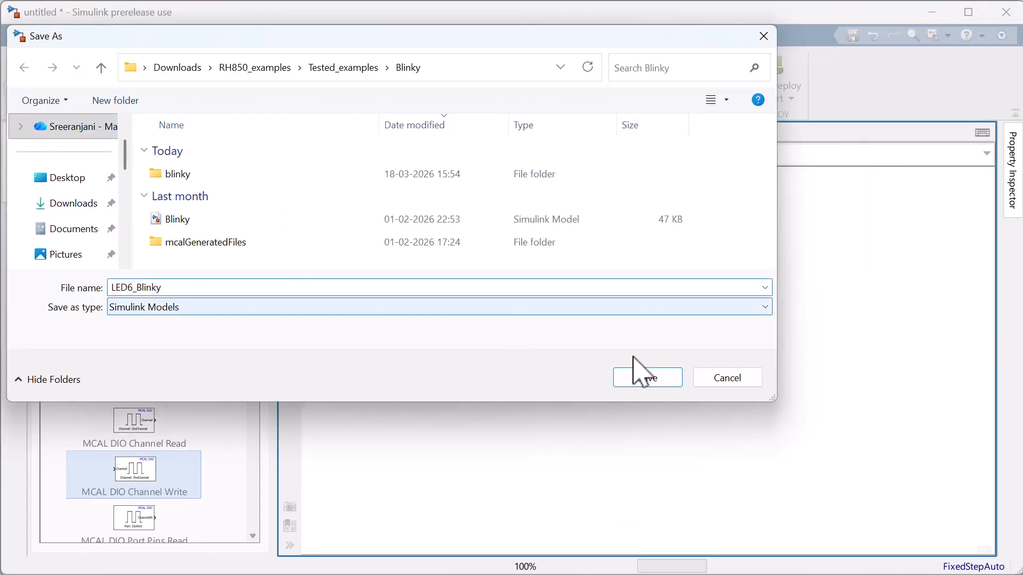
pyautogui.click(639, 375)
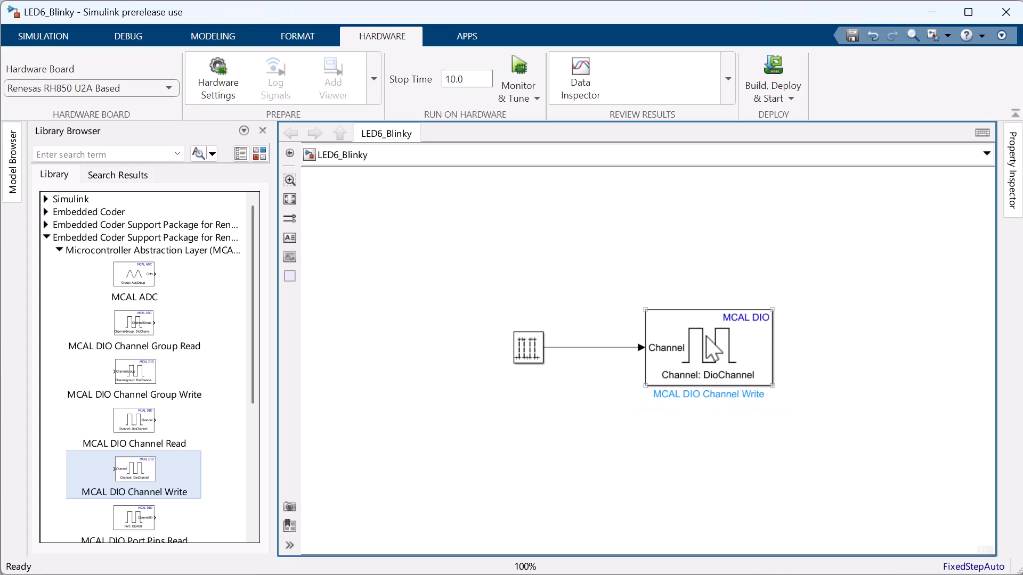
# Keep the DIO write block on DioChannel, then build and deploy LED6_Blinky and view the diagnostics.
pyautogui.doubleClick(713, 352)
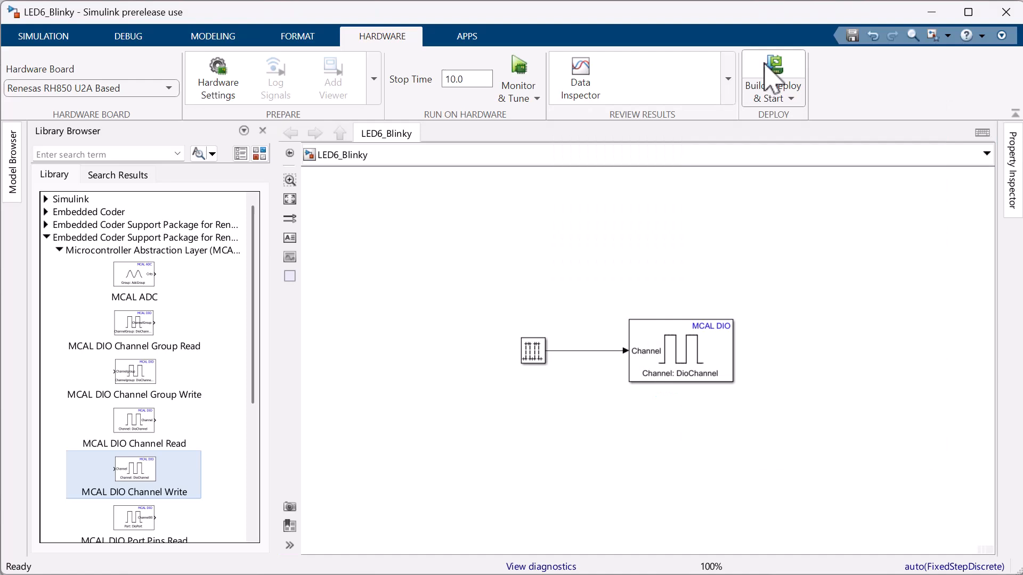
pyautogui.click(757, 87)
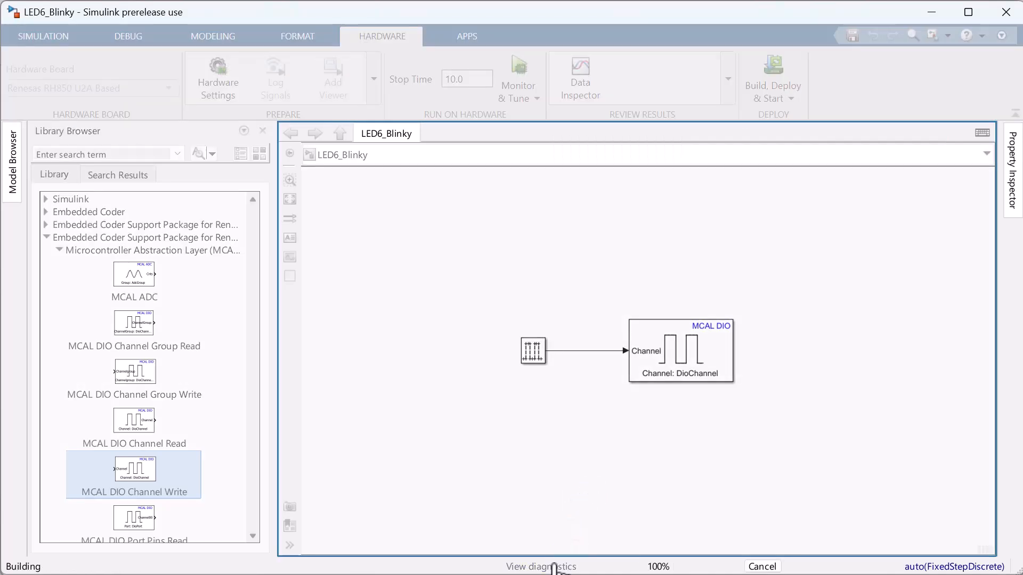
pyautogui.click(554, 567)
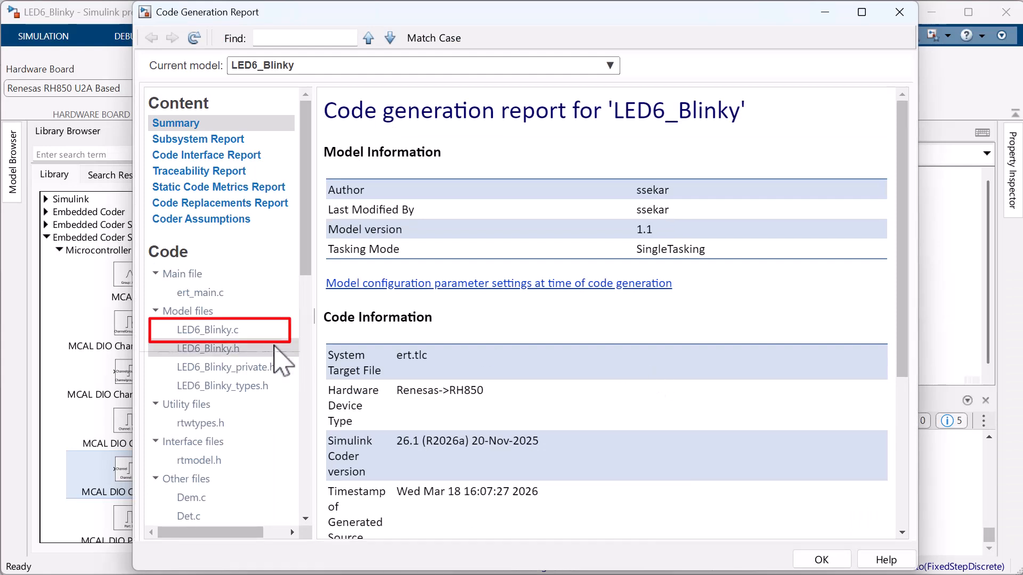
# Open LED6_Blinky.c in the Code Generation Report and scroll through its generated functions.
pyautogui.click(220, 337)
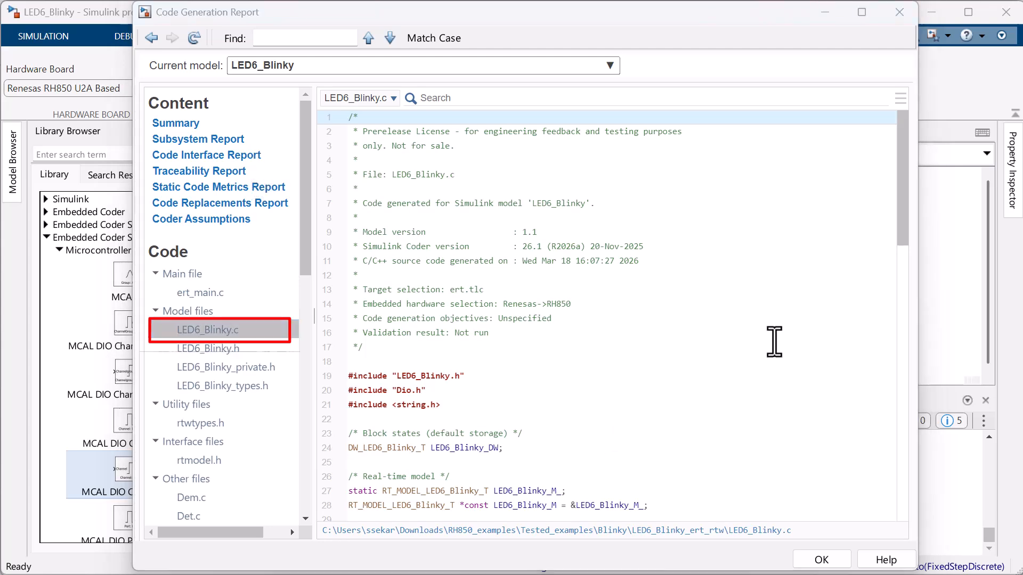
pyautogui.scroll(-3, 869, 328)
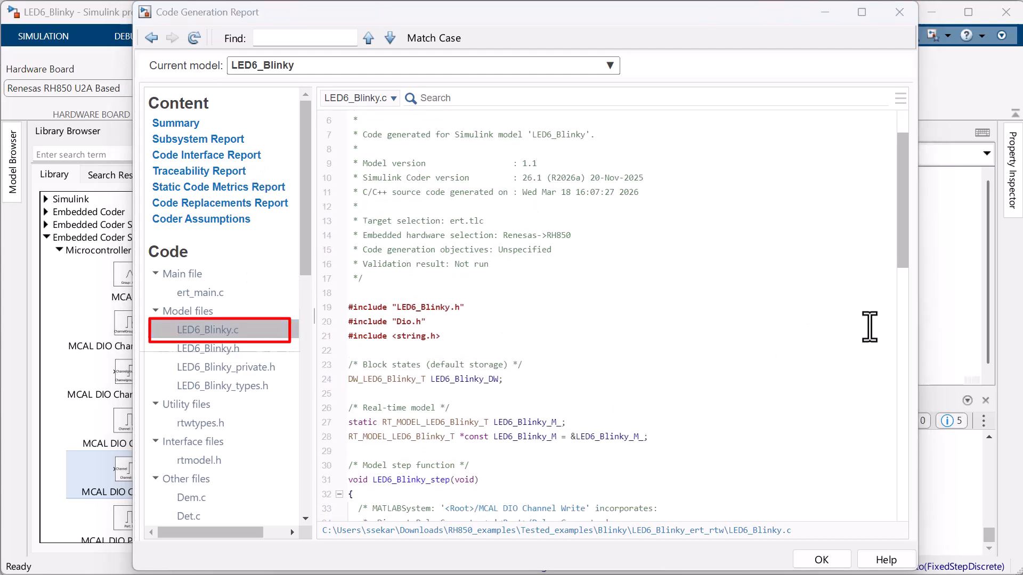
pyautogui.scroll(-10, 869, 327)
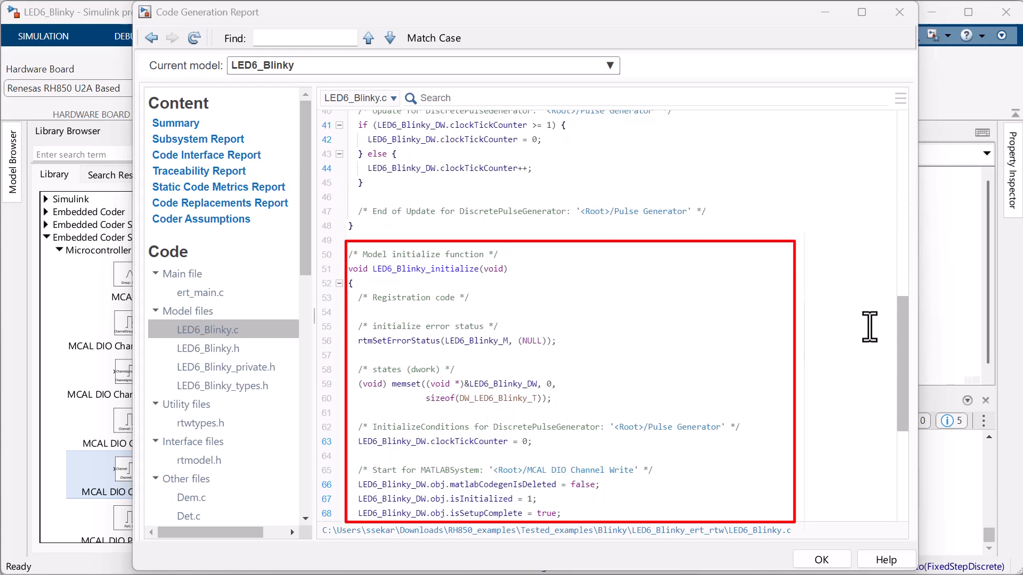
pyautogui.scroll(7, 869, 327)
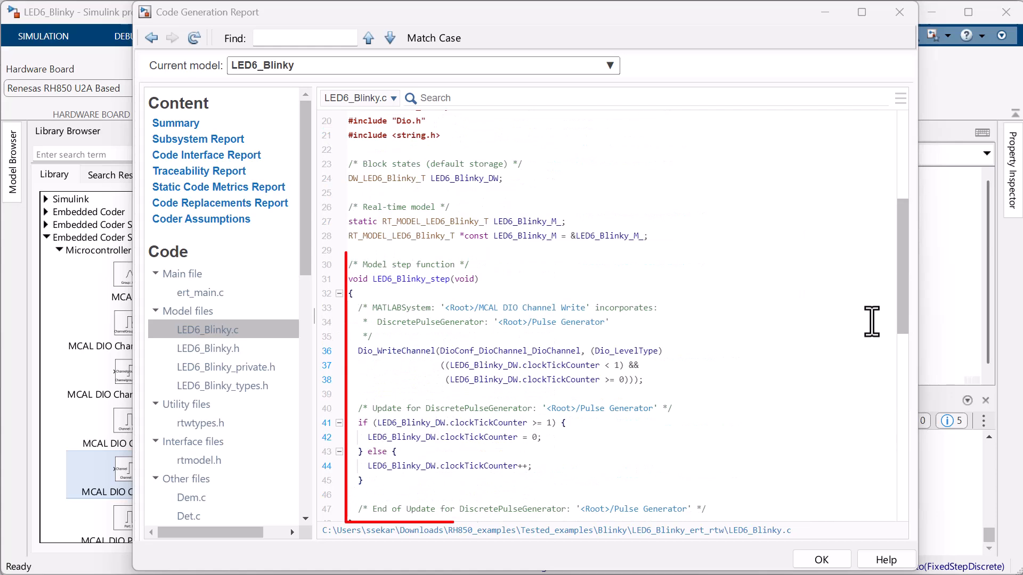
pyautogui.scroll(-12, 871, 321)
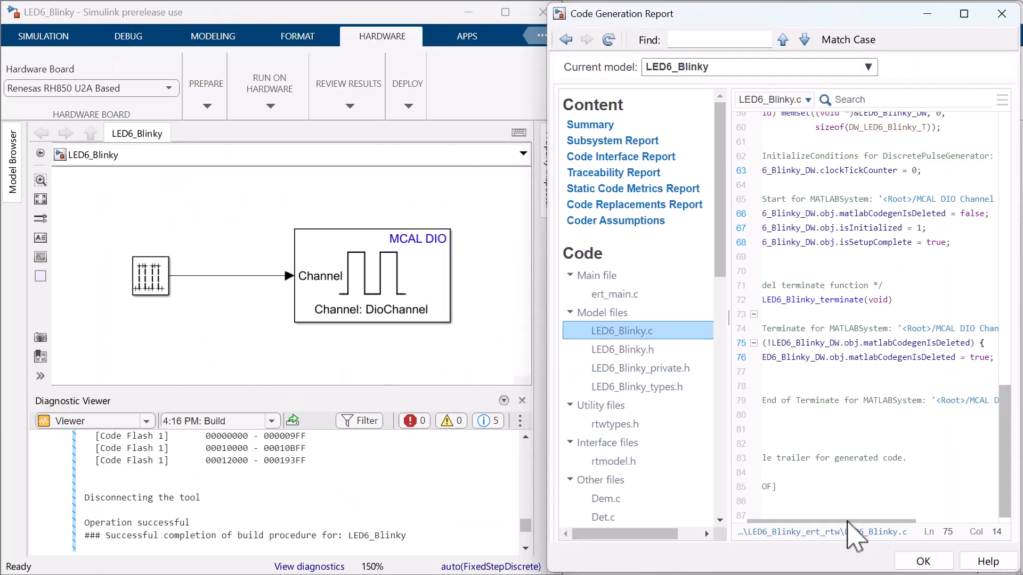
# Trace the generated code to the MCAL DIO Channel Write and Pulse Generator blocks in the model.
pyautogui.moveTo(848, 522); pyautogui.dragTo(883, 522)
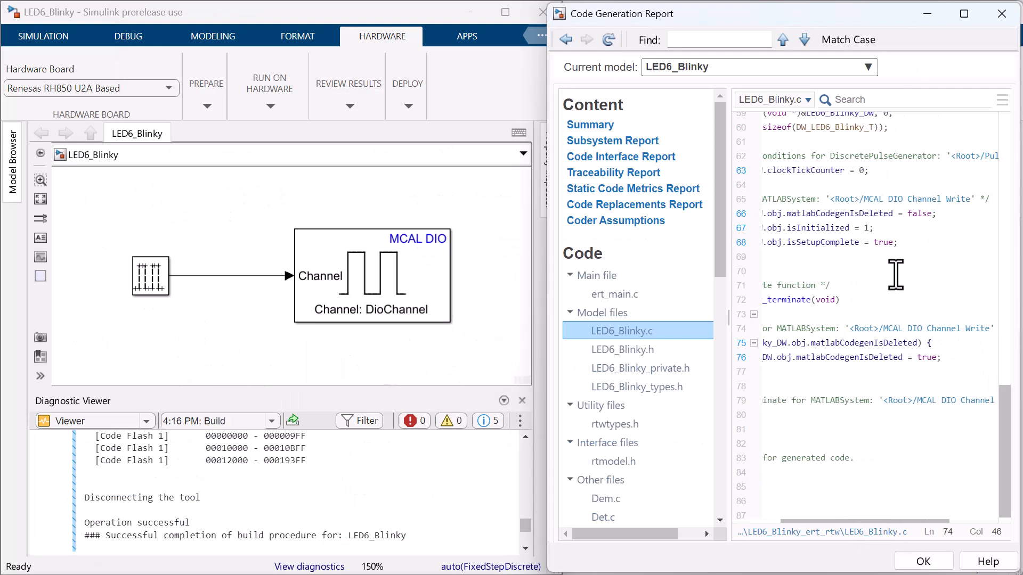
pyautogui.click(885, 200)
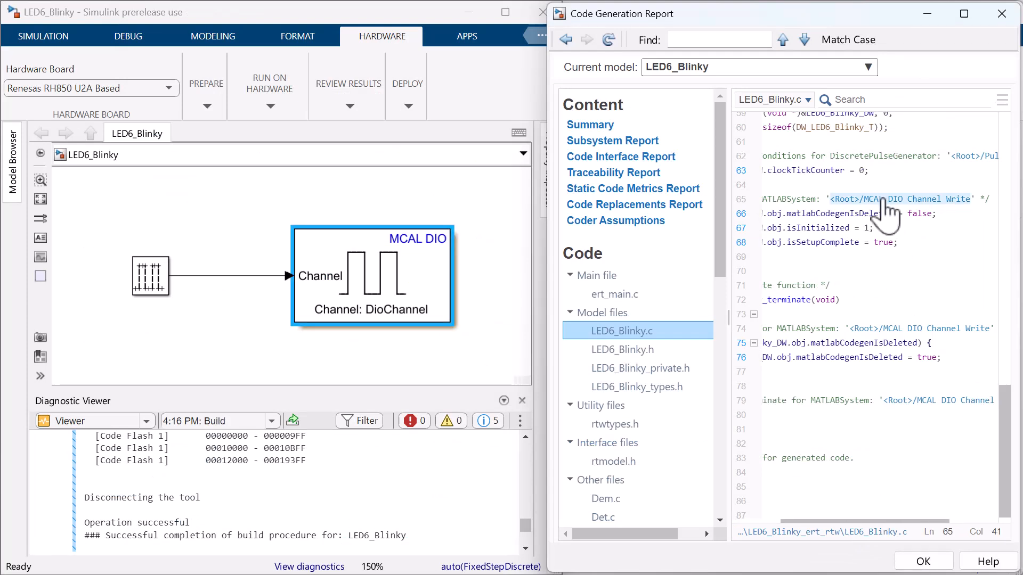
pyautogui.click(969, 156)
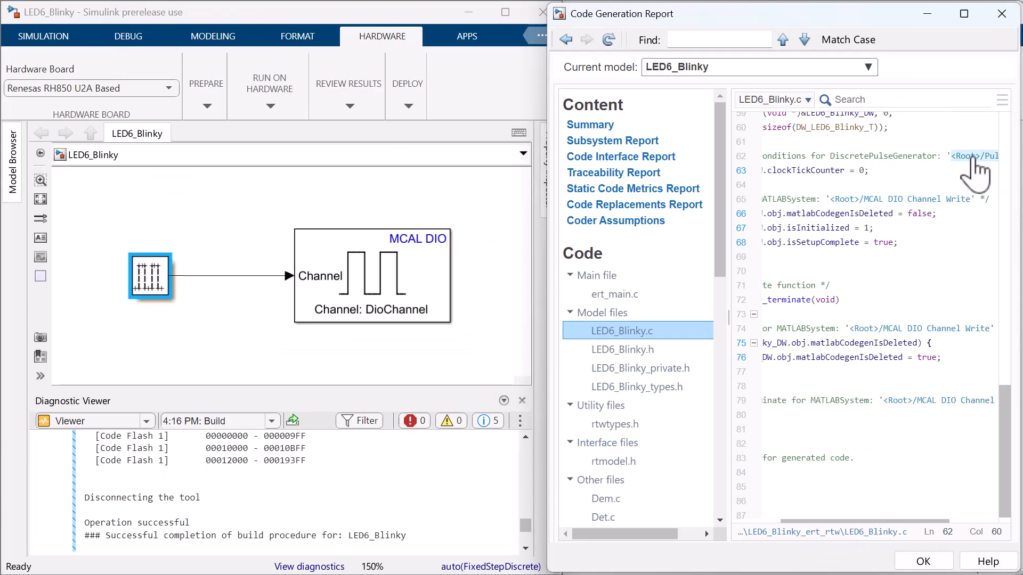